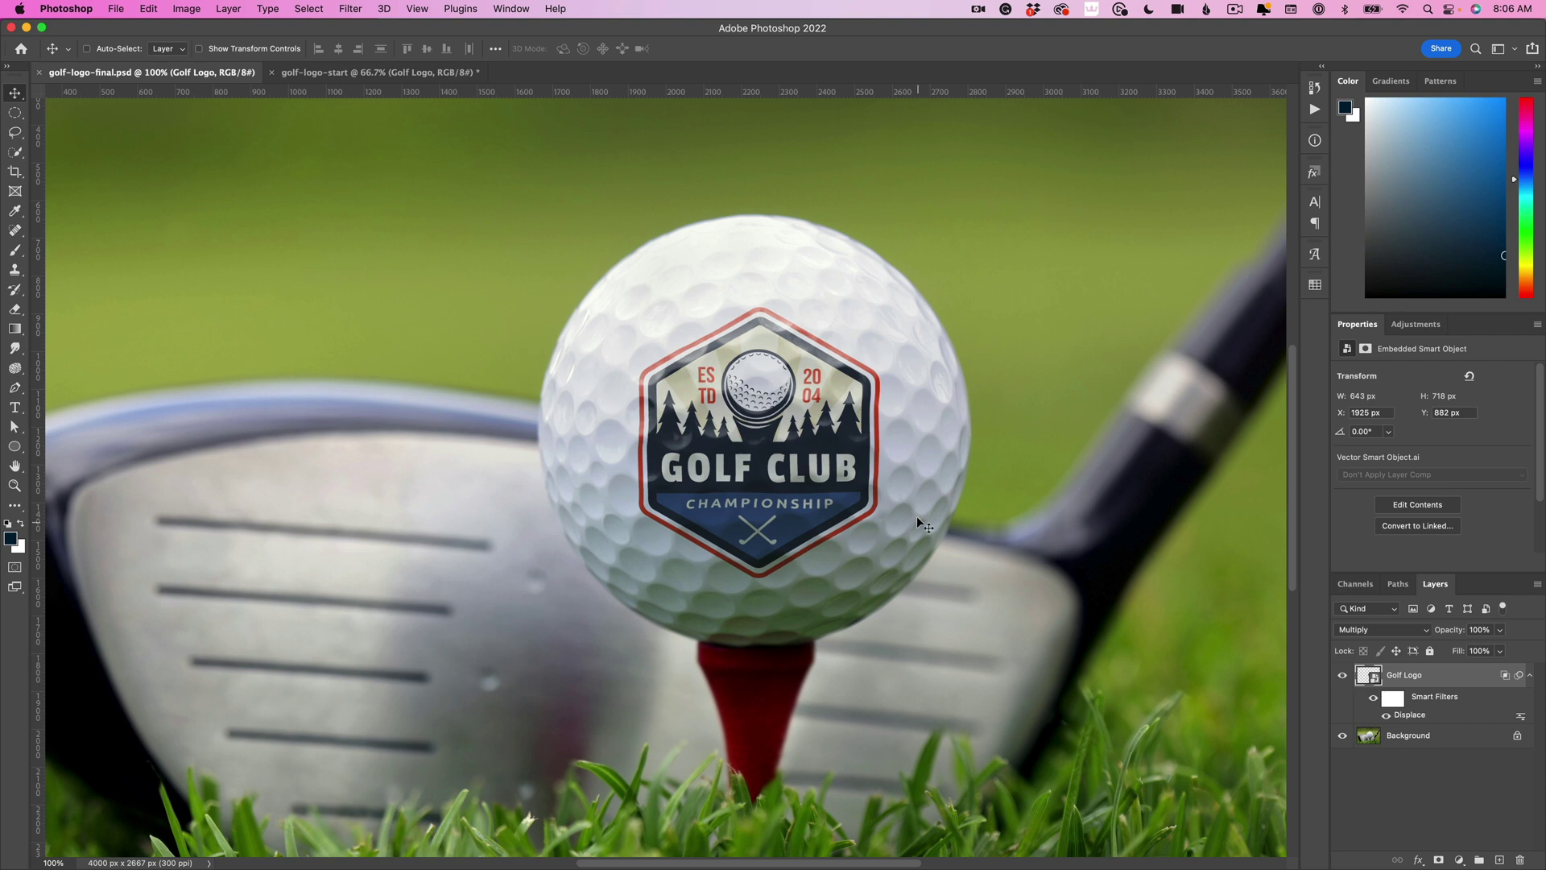
# Step: Drag the Golf Club Championship logo onto the golf ball in golf-logo-start
pyautogui.press('super+plus')
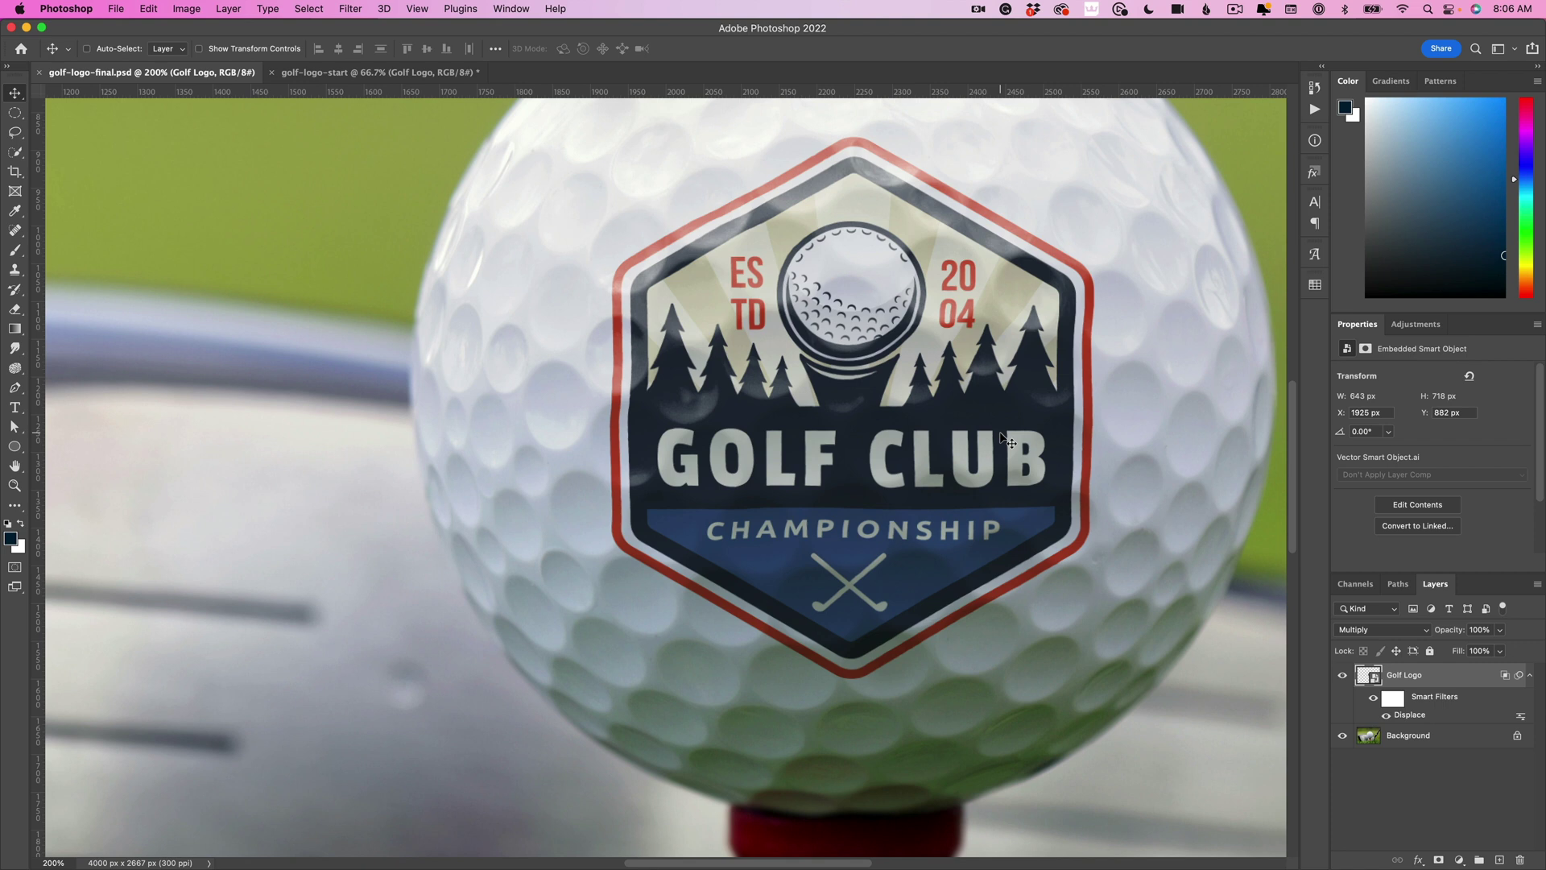
pyautogui.press('super+minus')
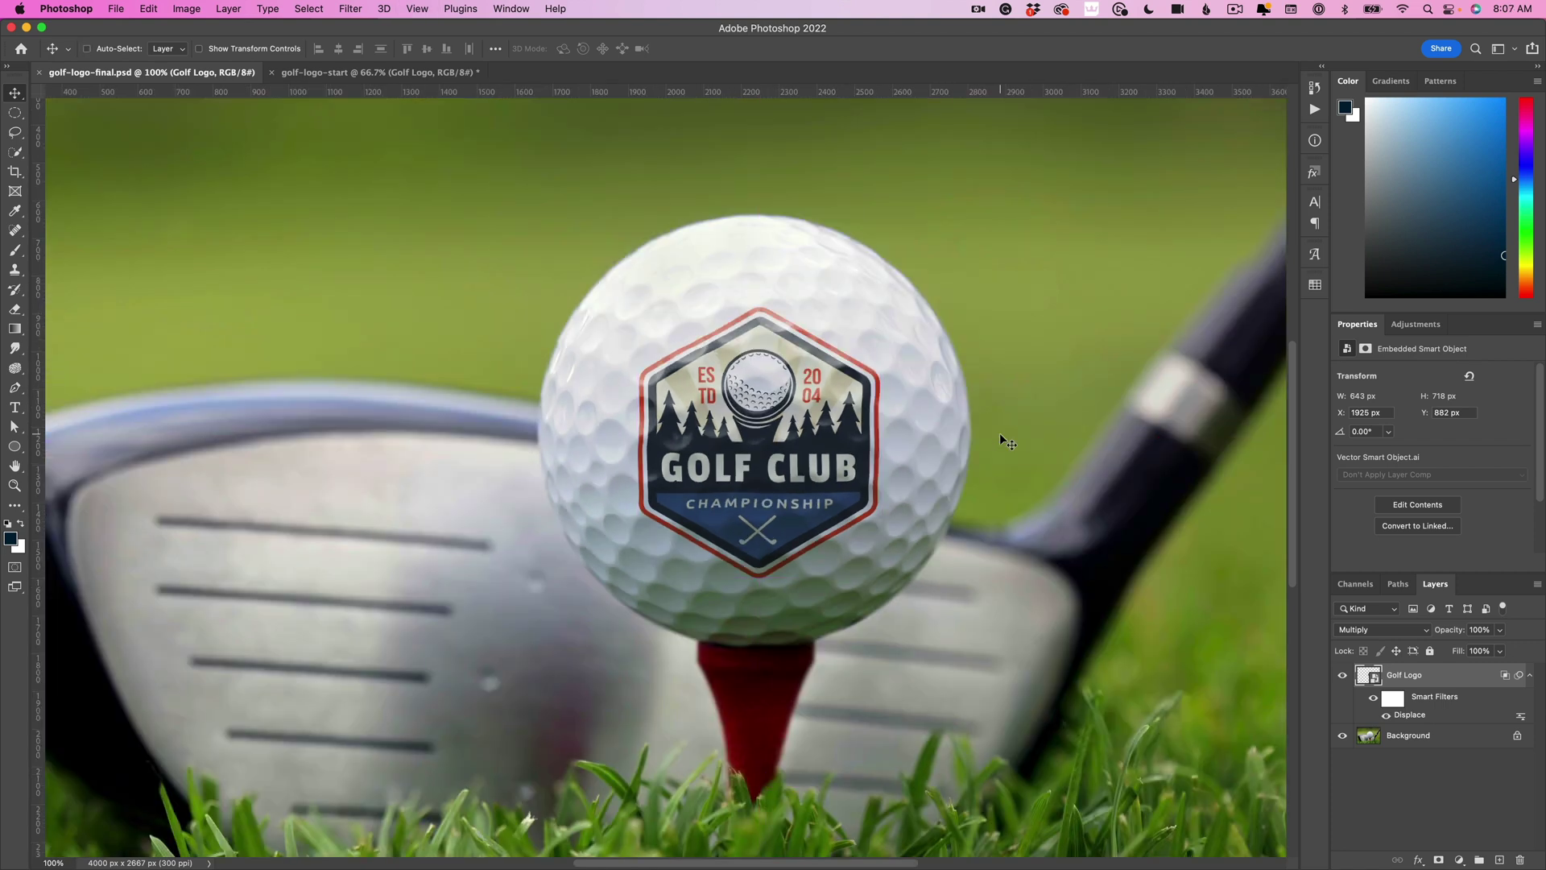
pyautogui.click(334, 73)
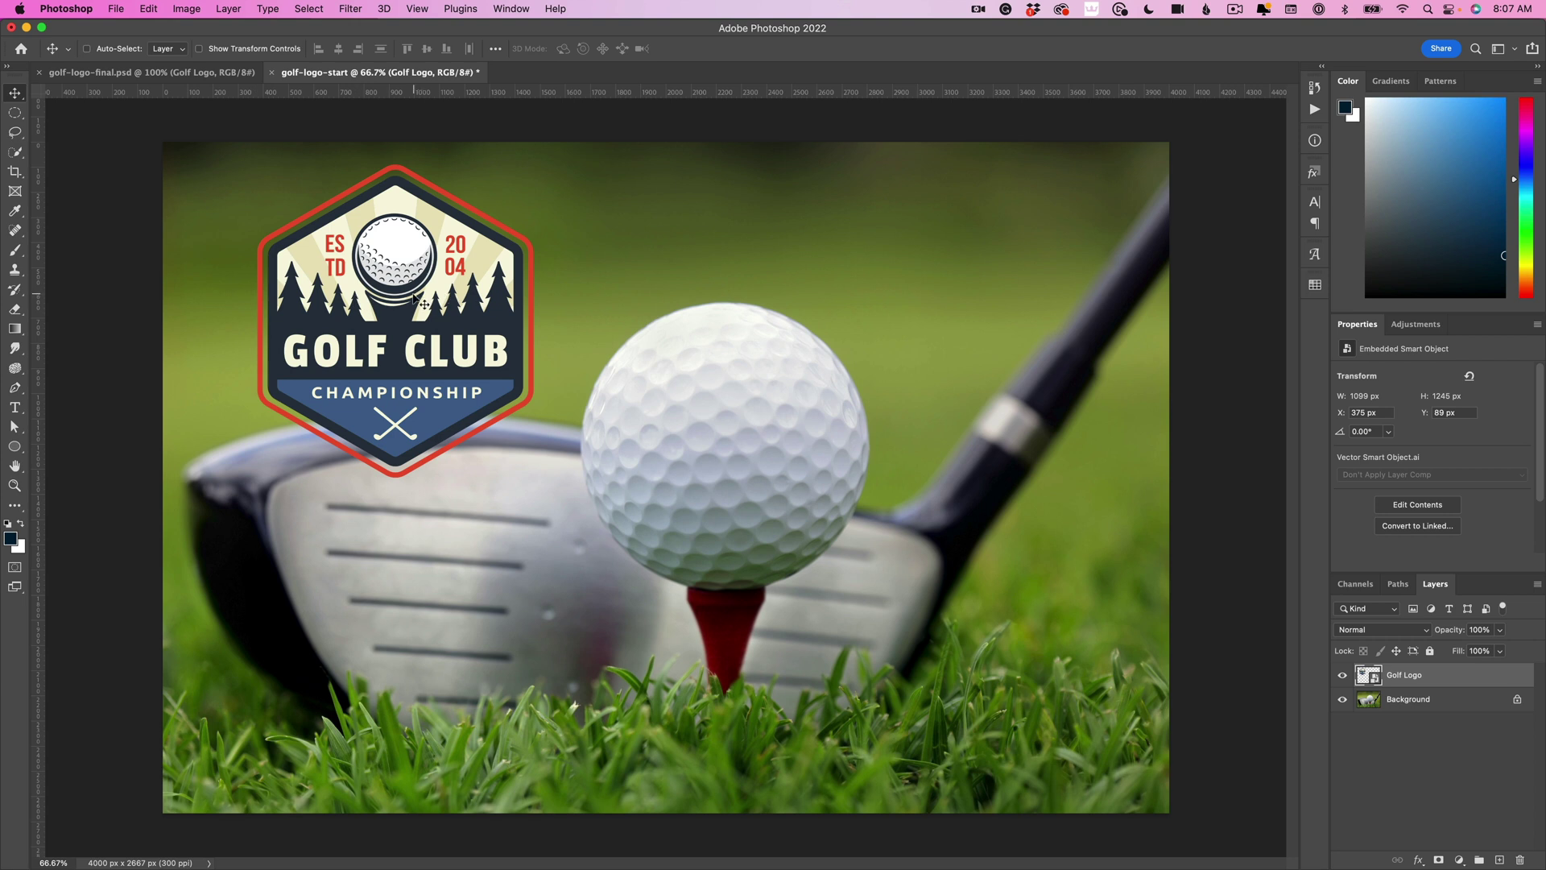
pyautogui.moveTo(424, 307); pyautogui.dragTo(747, 416)
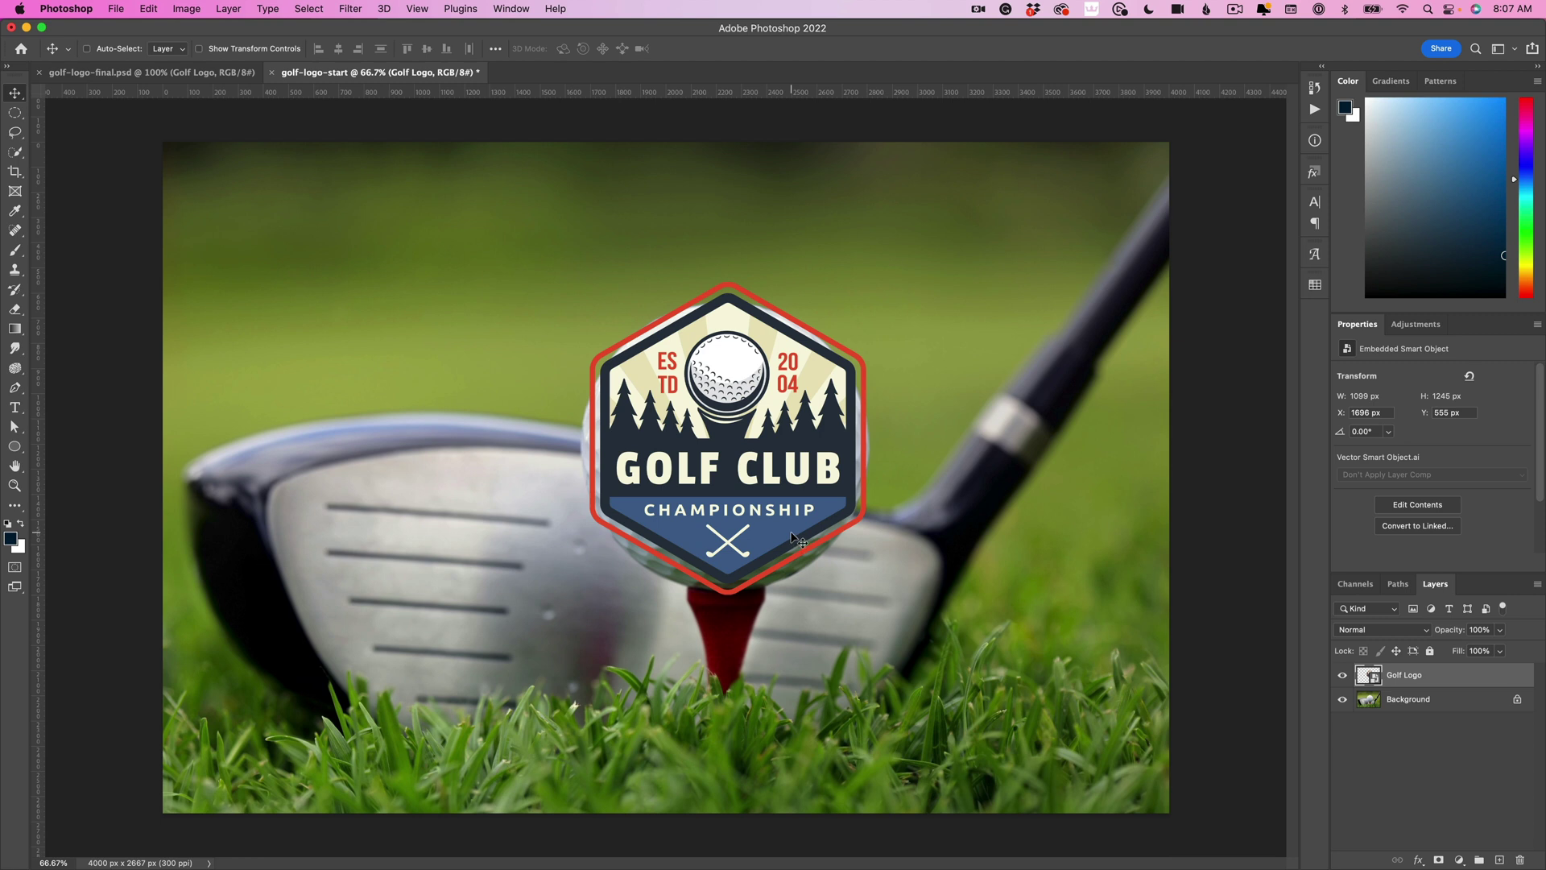
# Step: Scale the logo to about 16%, nudge it, then shrink it to 13.7% (658 × 744 px)
pyautogui.press('super+t')
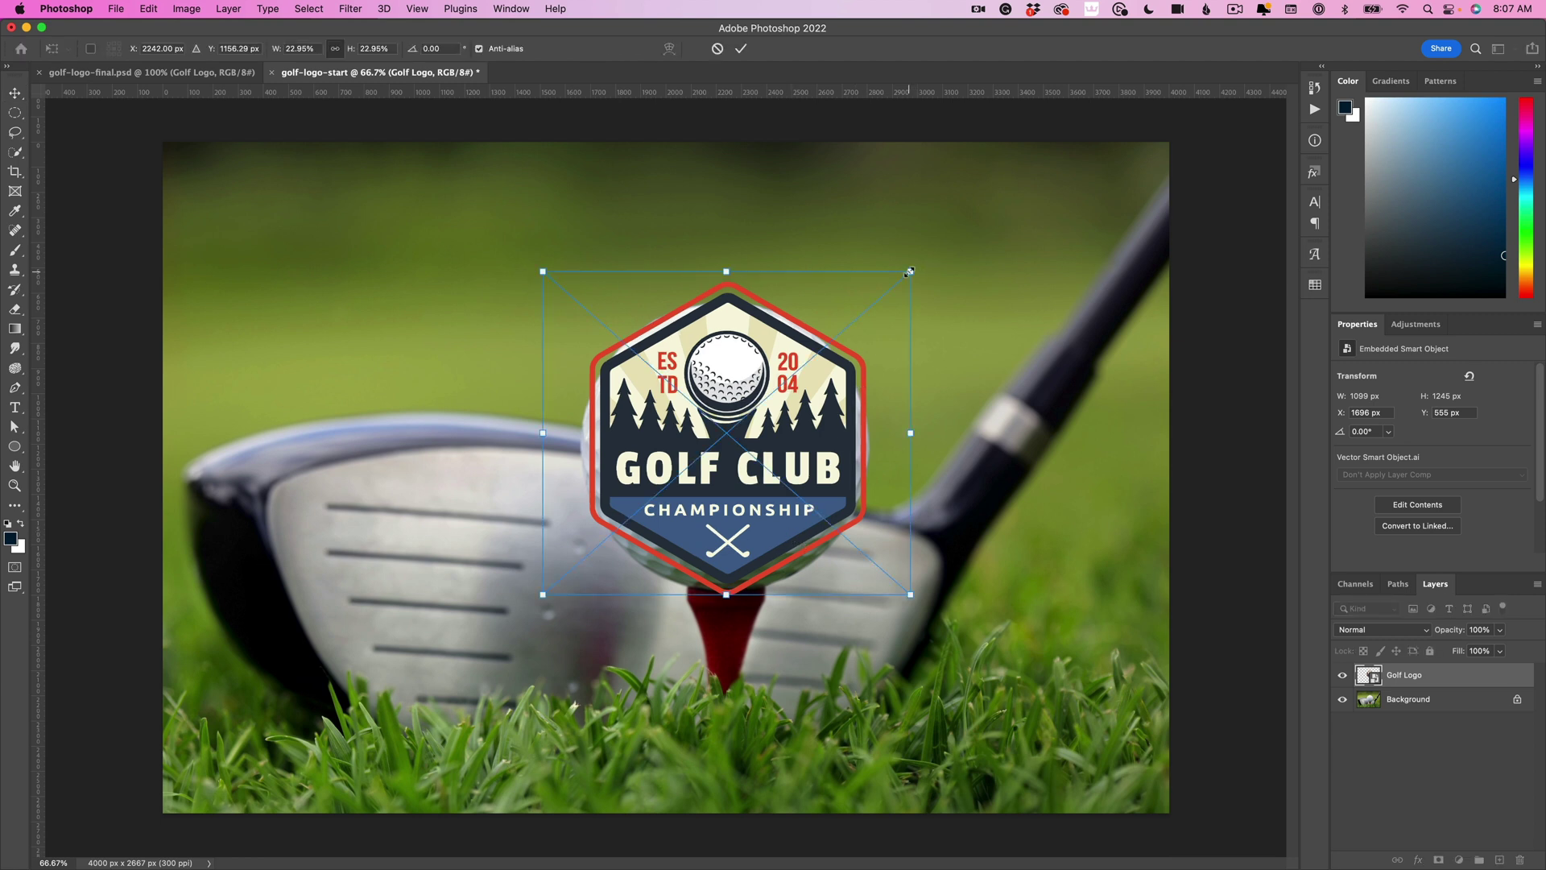
pyautogui.moveTo(910, 271); pyautogui.dragTo(854, 325)
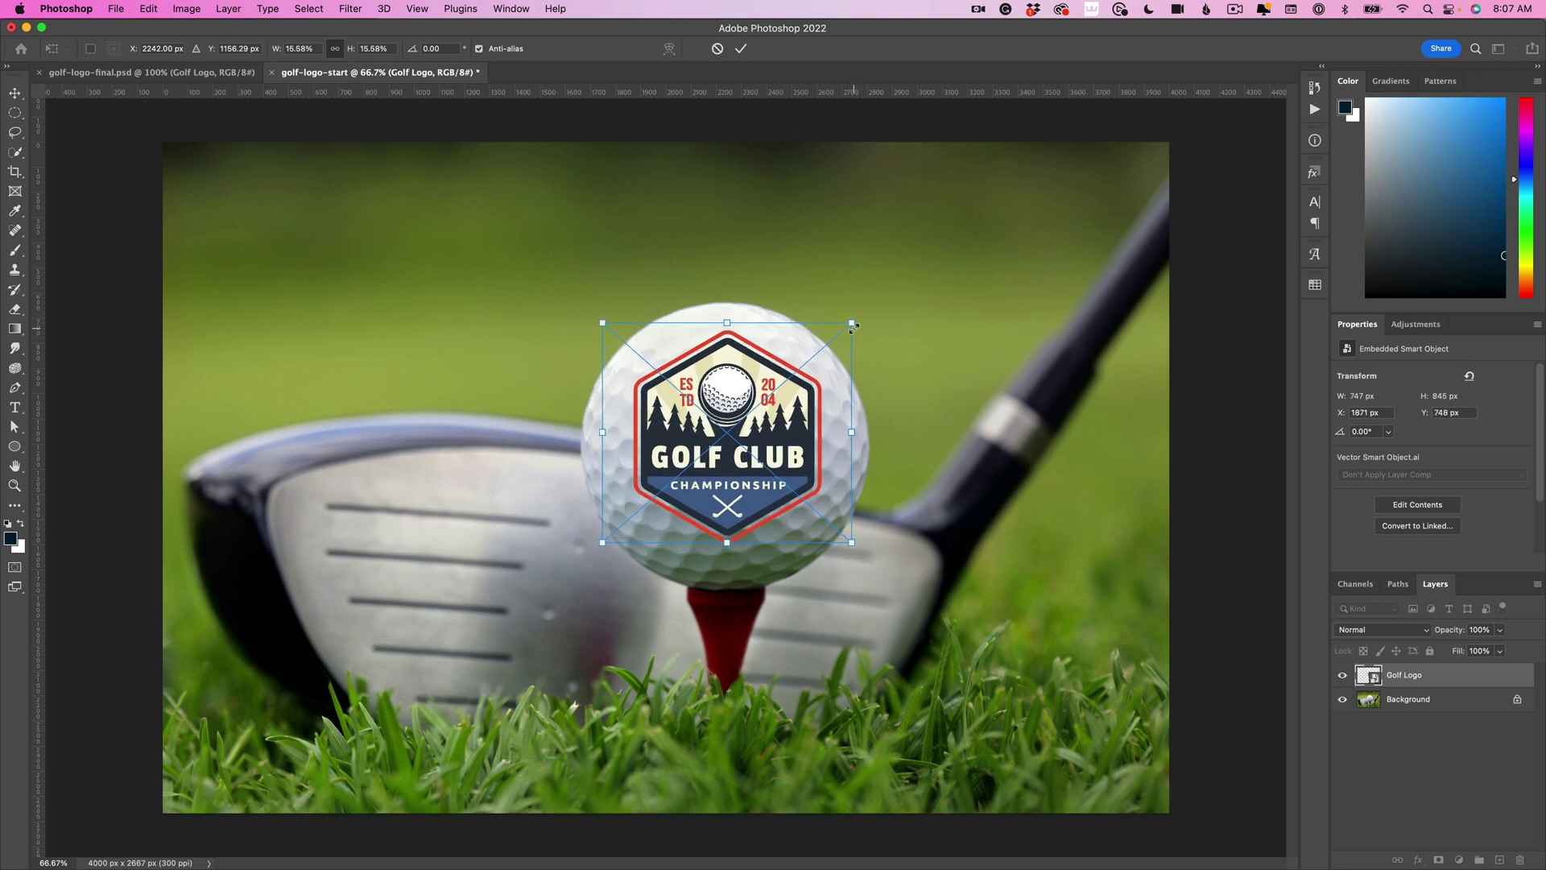
pyautogui.press('Return')
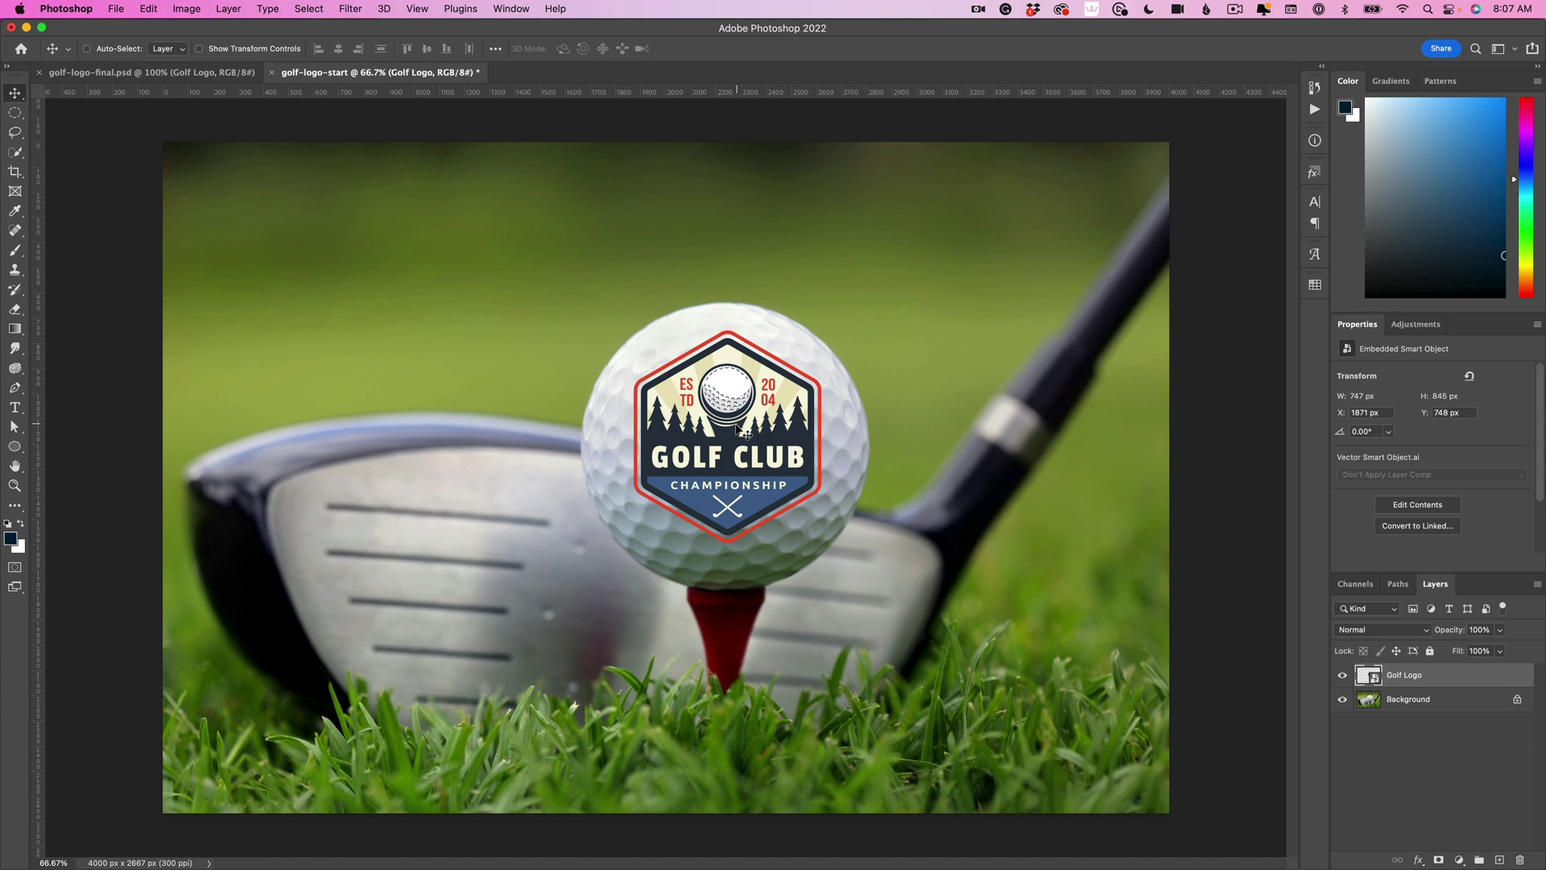
pyautogui.moveTo(736, 424); pyautogui.dragTo(732, 435)
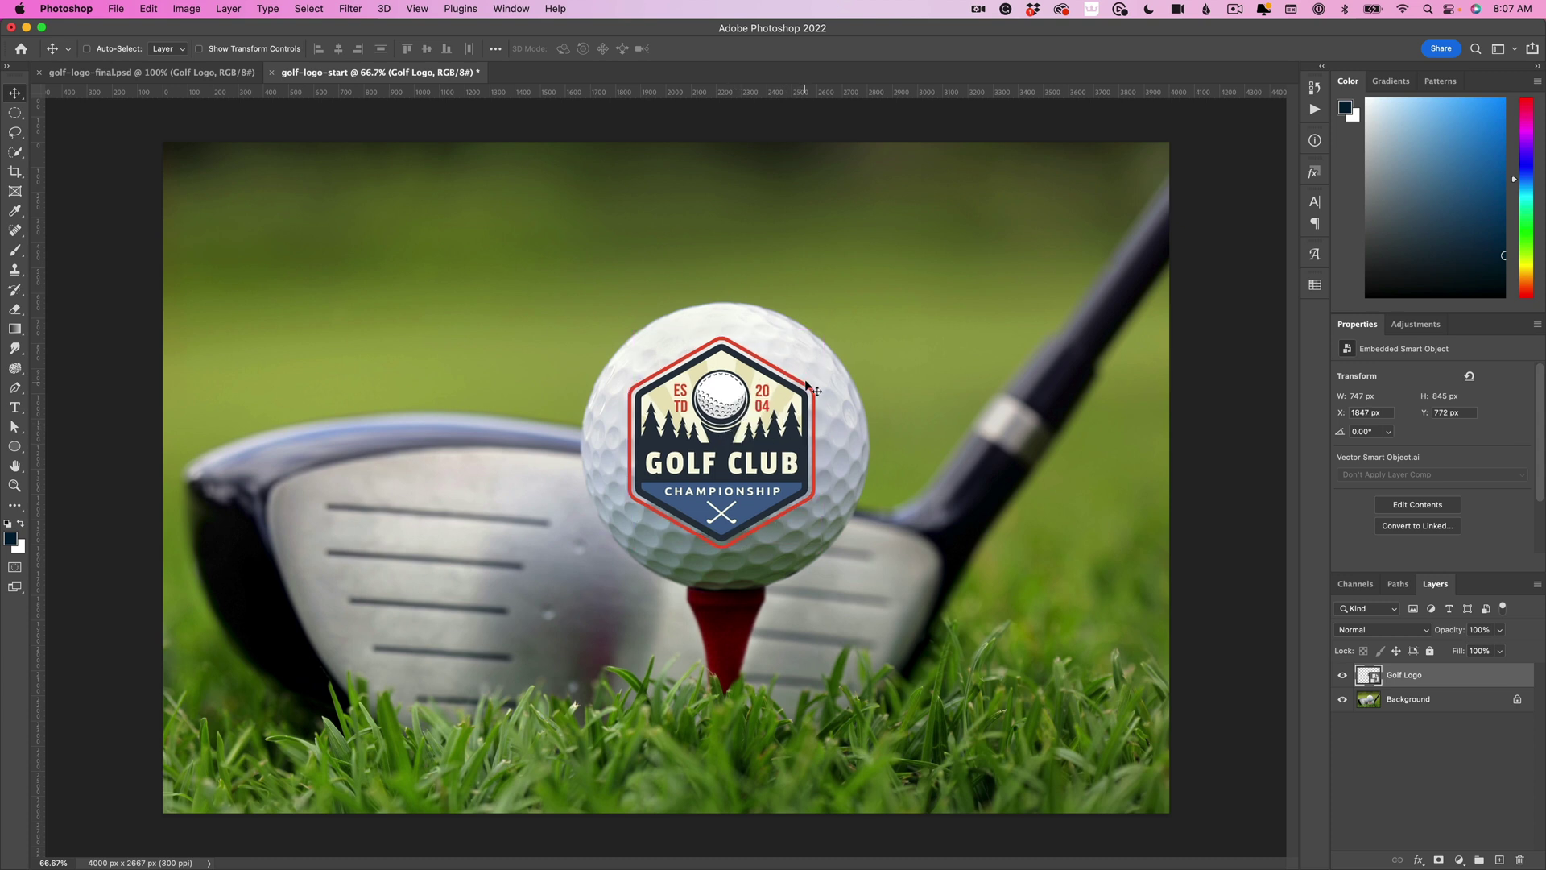
pyautogui.press('super+t')
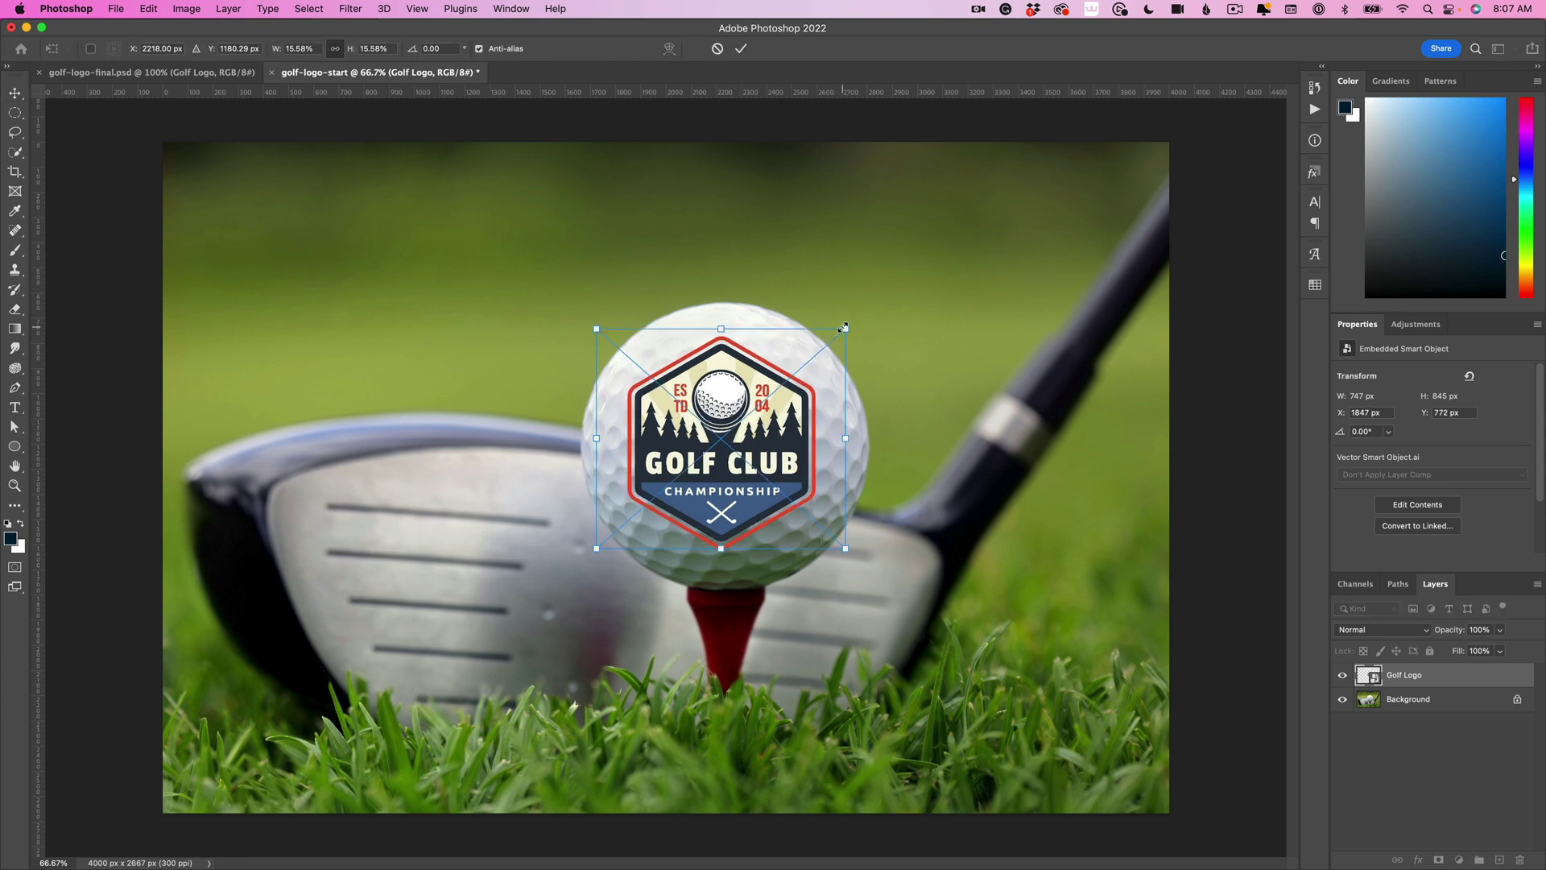
pyautogui.moveTo(843, 327); pyautogui.dragTo(830, 342)
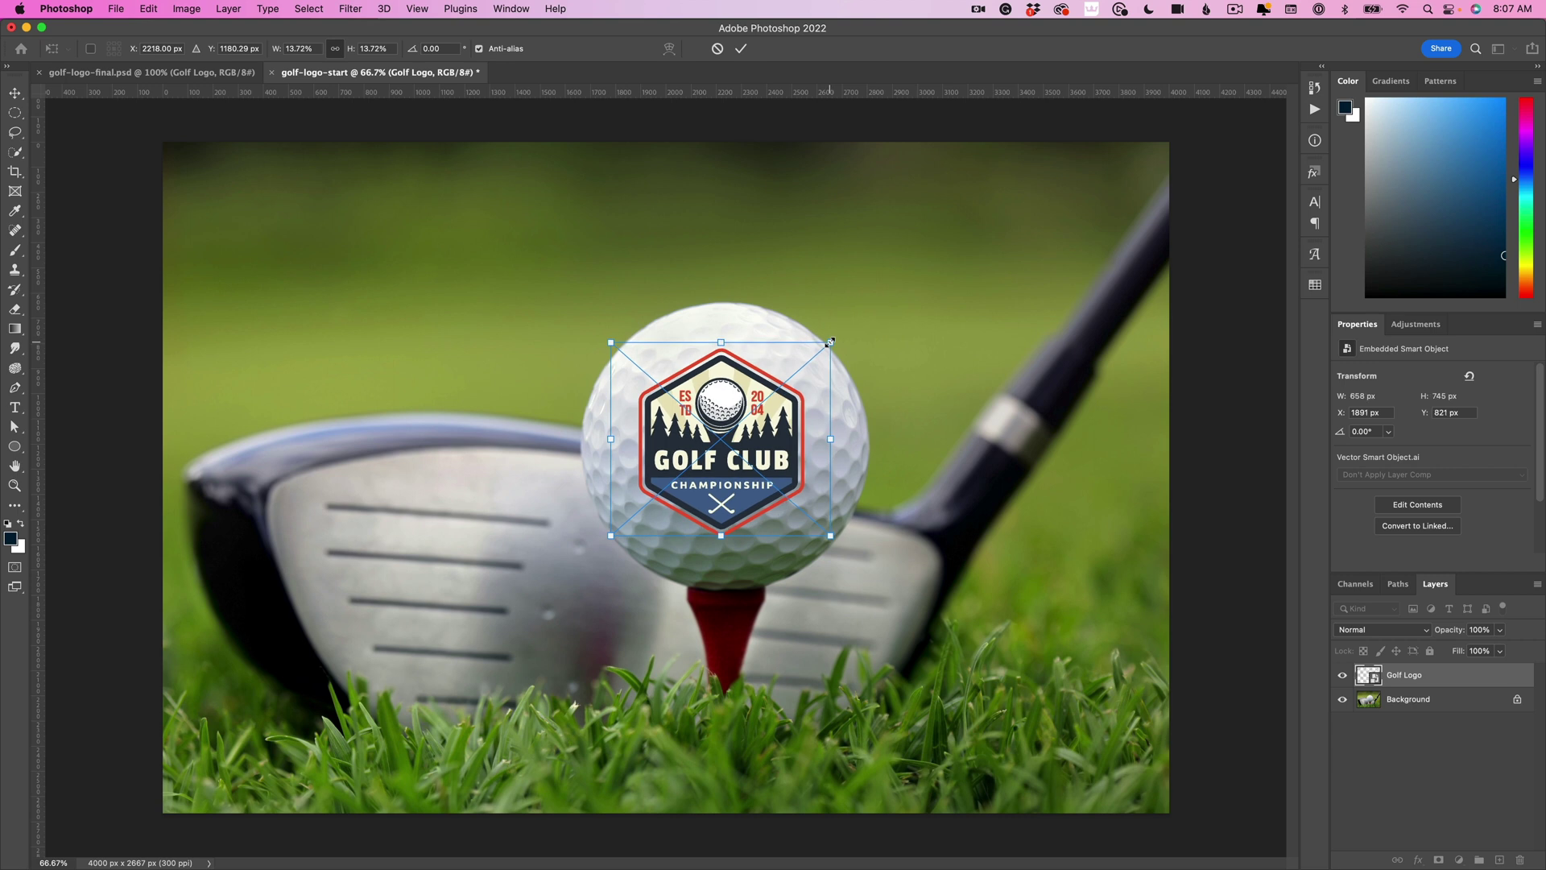
pyautogui.press('Return')
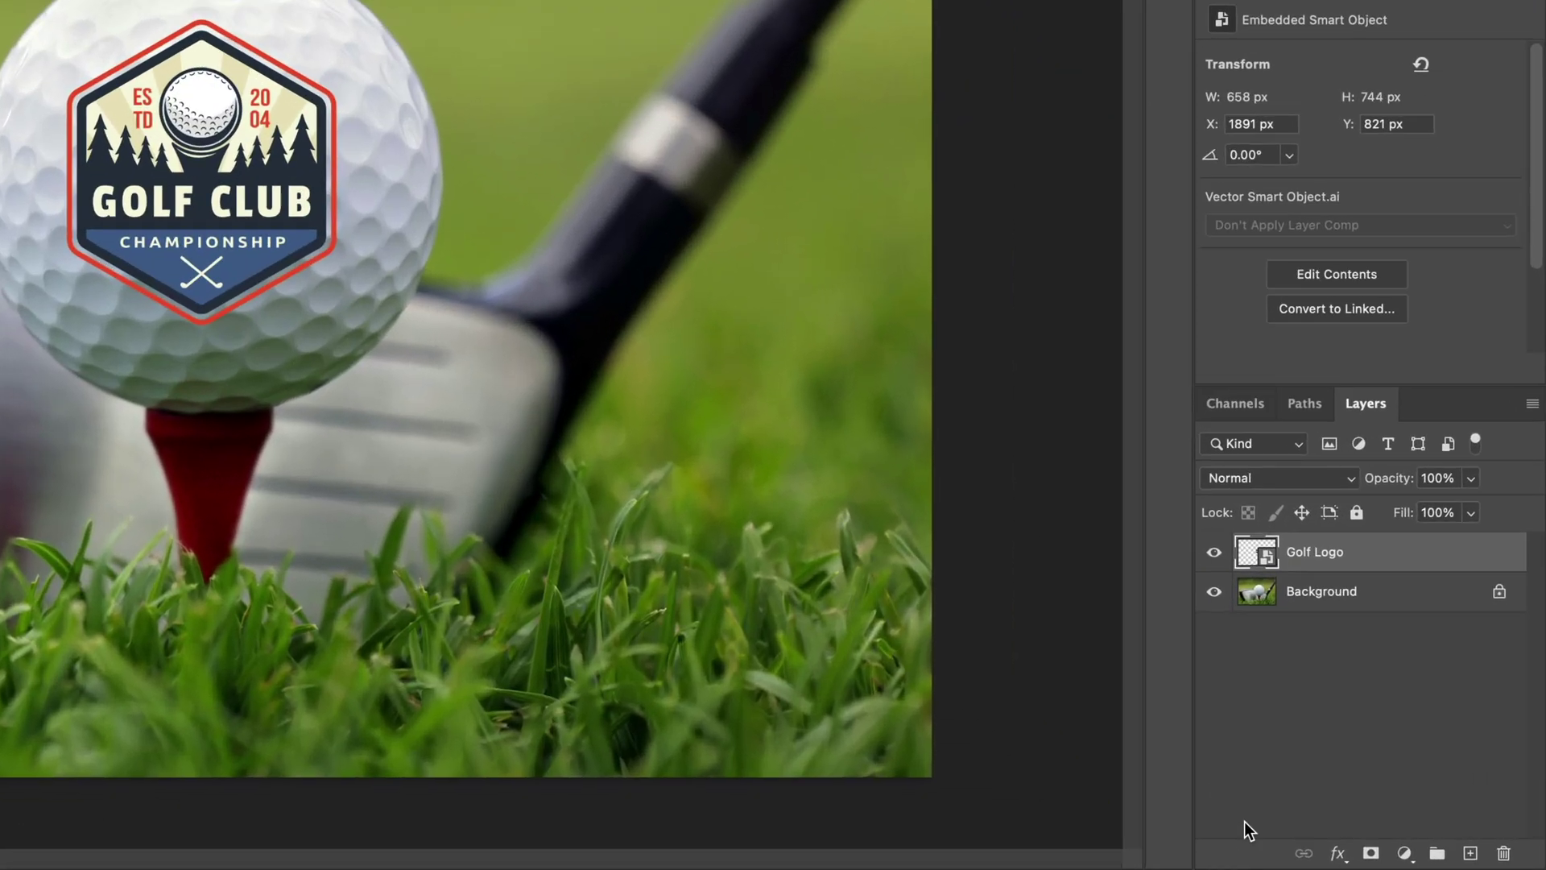
# Step: Switch the Golf Logo layer's blend mode to Multiply in the Layers panel
pyautogui.click(1301, 482)
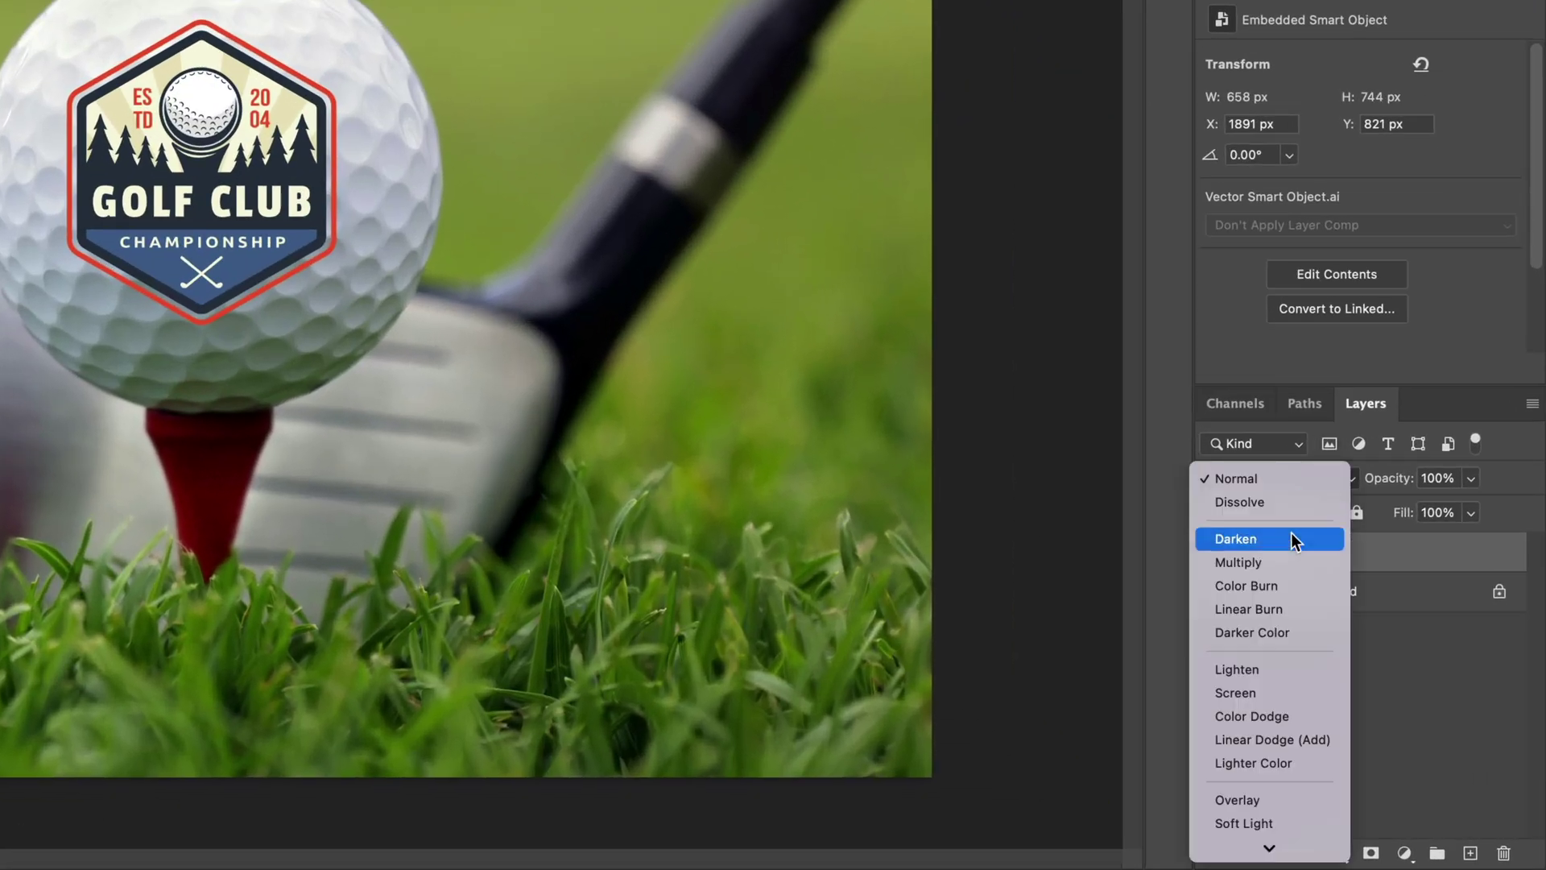
pyautogui.click(1295, 562)
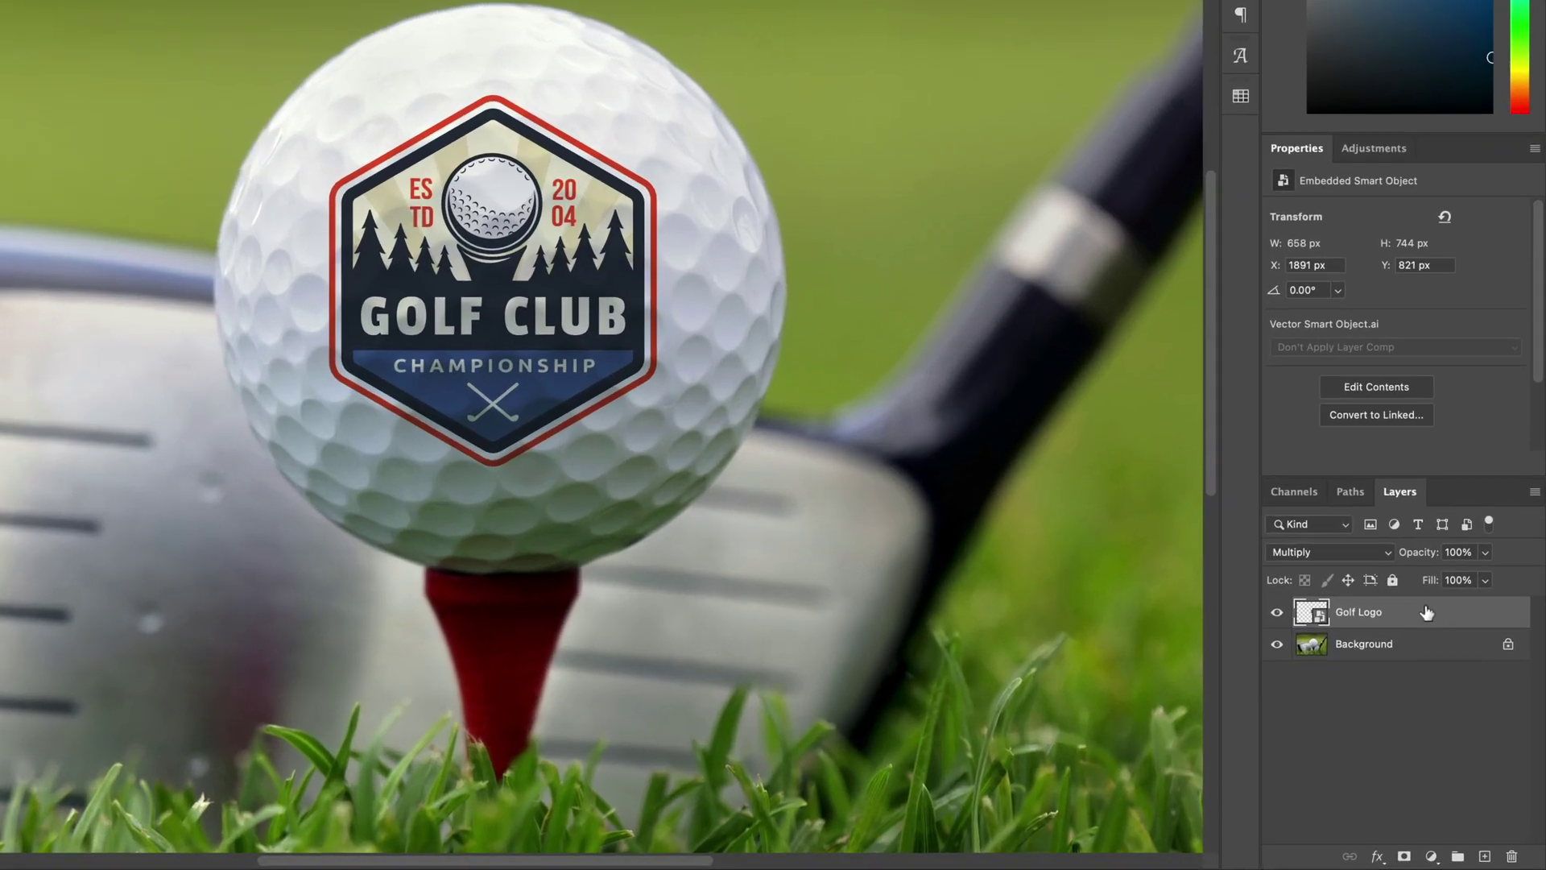
# Step: In Golf Logo's Blend If, split the Underlying Layer white slider to 225 so highlights show through
pyautogui.doubleClick(1438, 619)
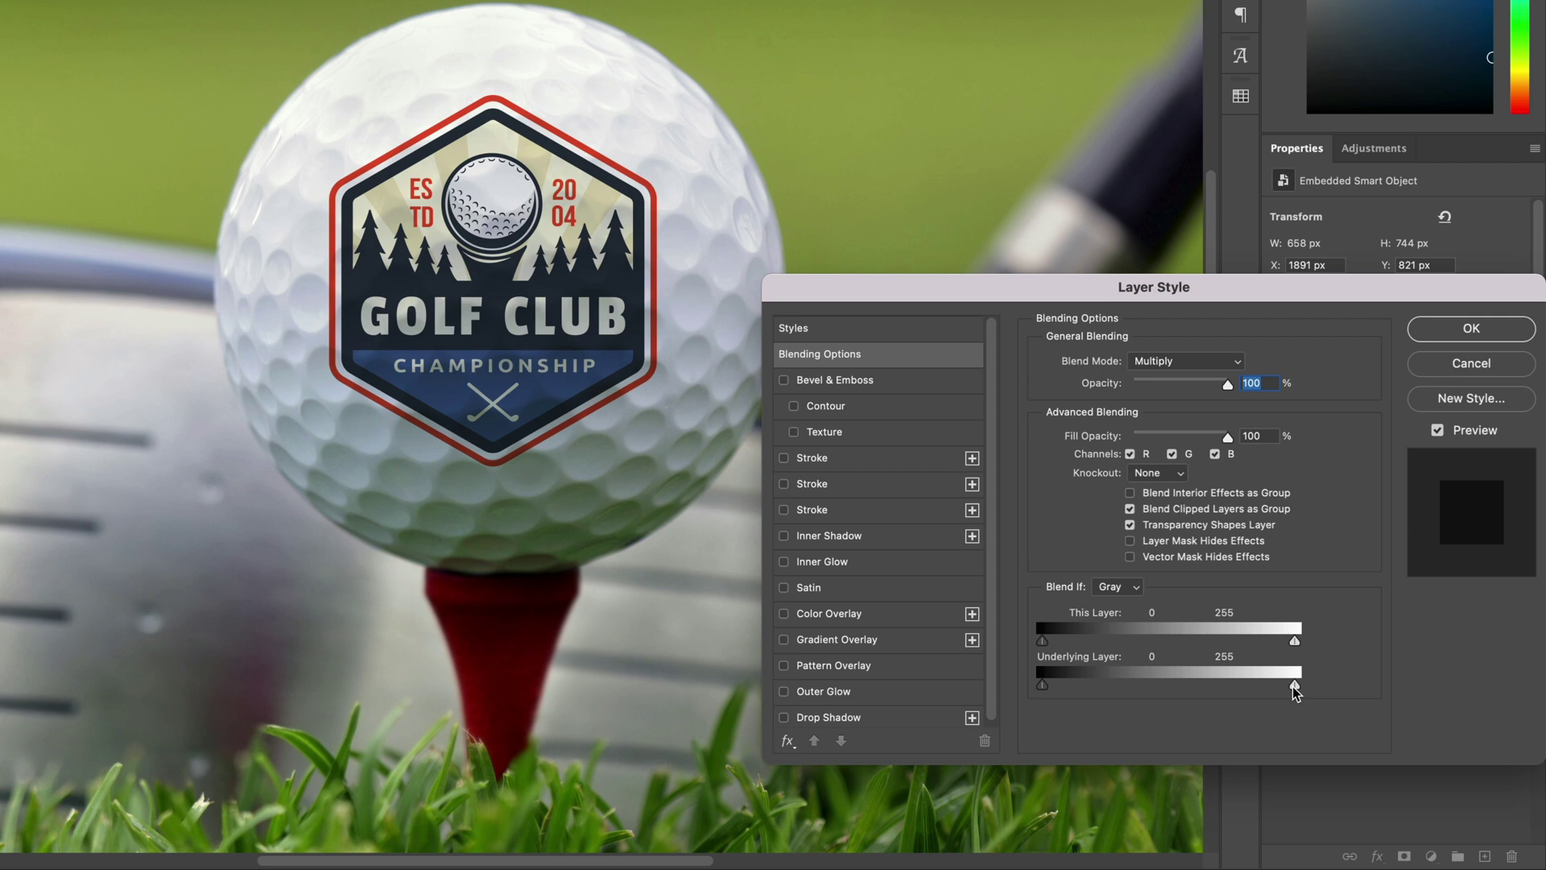
pyautogui.press('alt')
pyautogui.moveTo(1292, 686); pyautogui.dragTo(1267, 693)
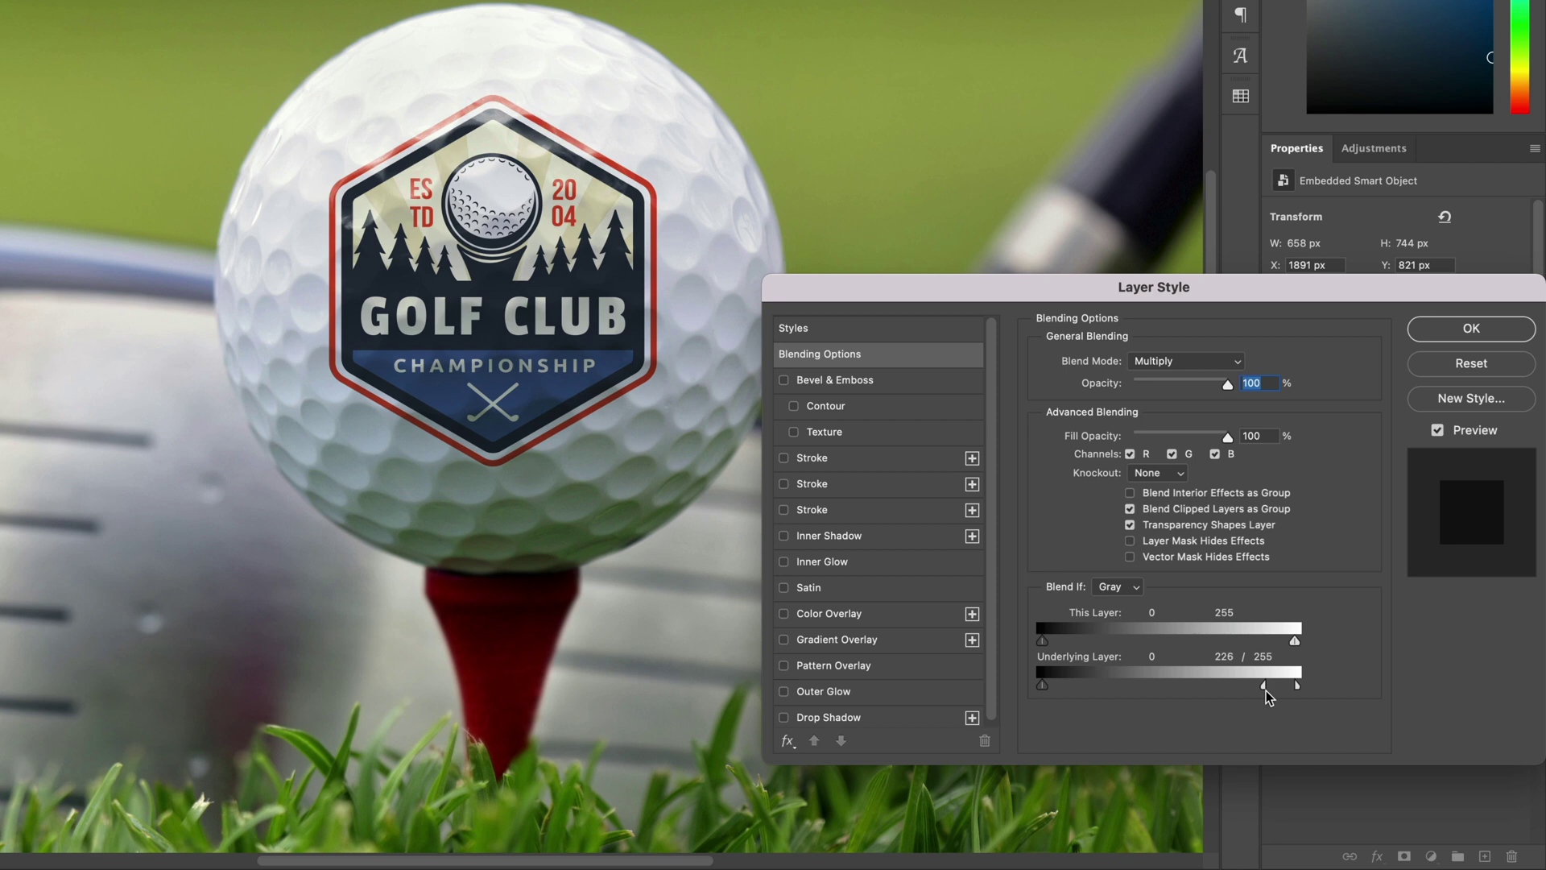
pyautogui.moveTo(1264, 691)
pyautogui.mouseDown()
pyautogui.moveTo(1344, 697)
pyautogui.moveTo(1184, 688)
pyautogui.moveTo(1255, 693)
pyautogui.mouseUp()
# Step: Split the Underlying Layer black slider to 30 so the ball's shadows show through, and apply
pyautogui.moveTo(1043, 687); pyautogui.dragTo(1059, 688)
pyautogui.moveTo(1064, 688); pyautogui.dragTo(1081, 690)
pyautogui.moveTo(1074, 691); pyautogui.dragTo(1071, 690)
pyautogui.hotkey('ctrl', '+')
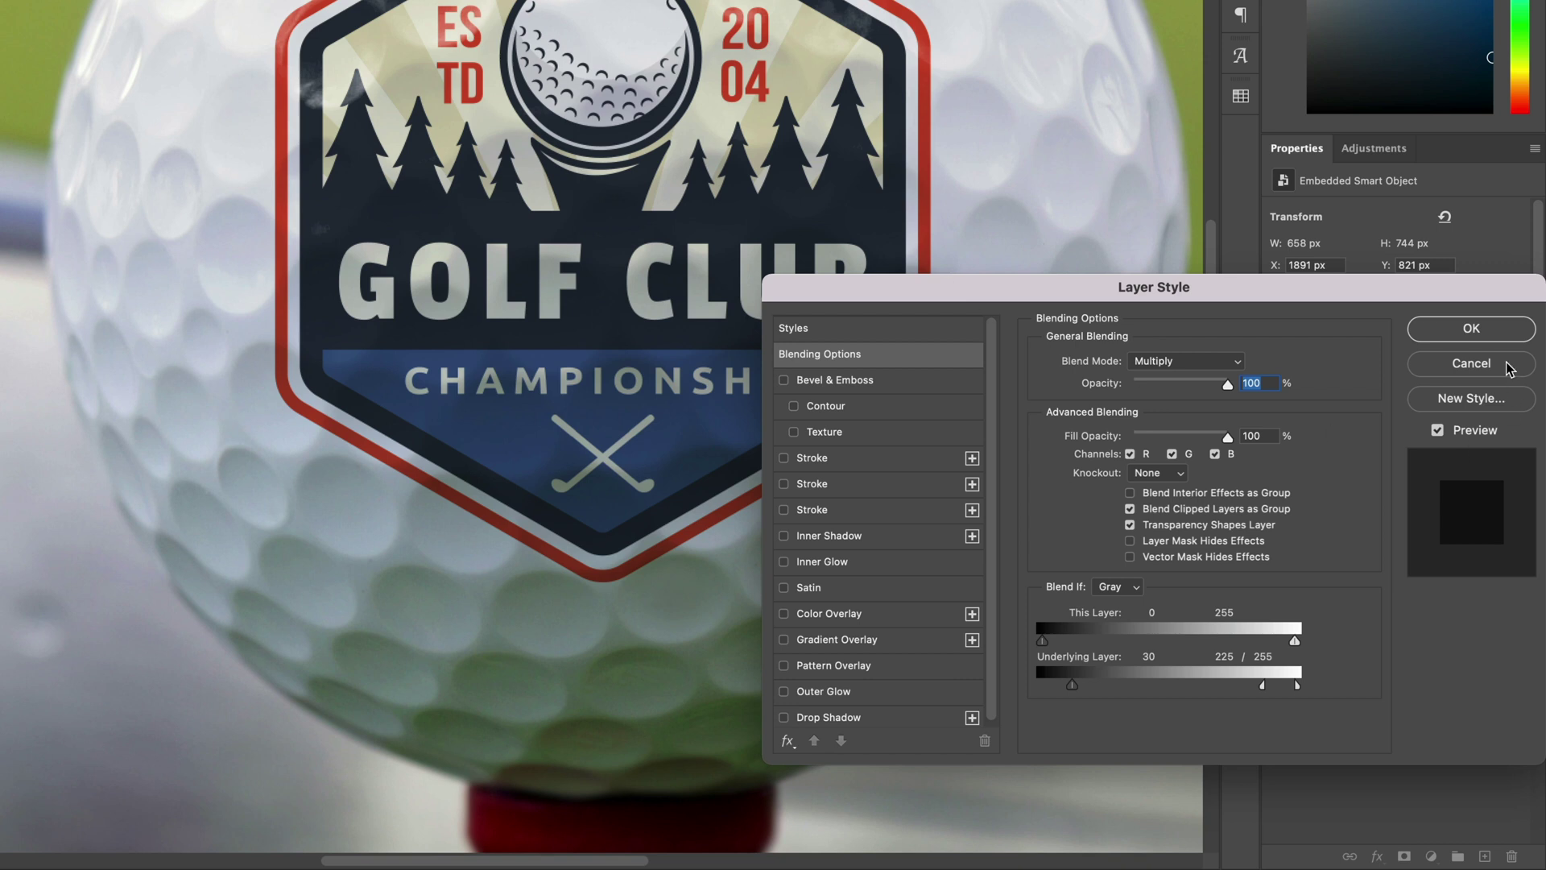
pyautogui.click(1470, 330)
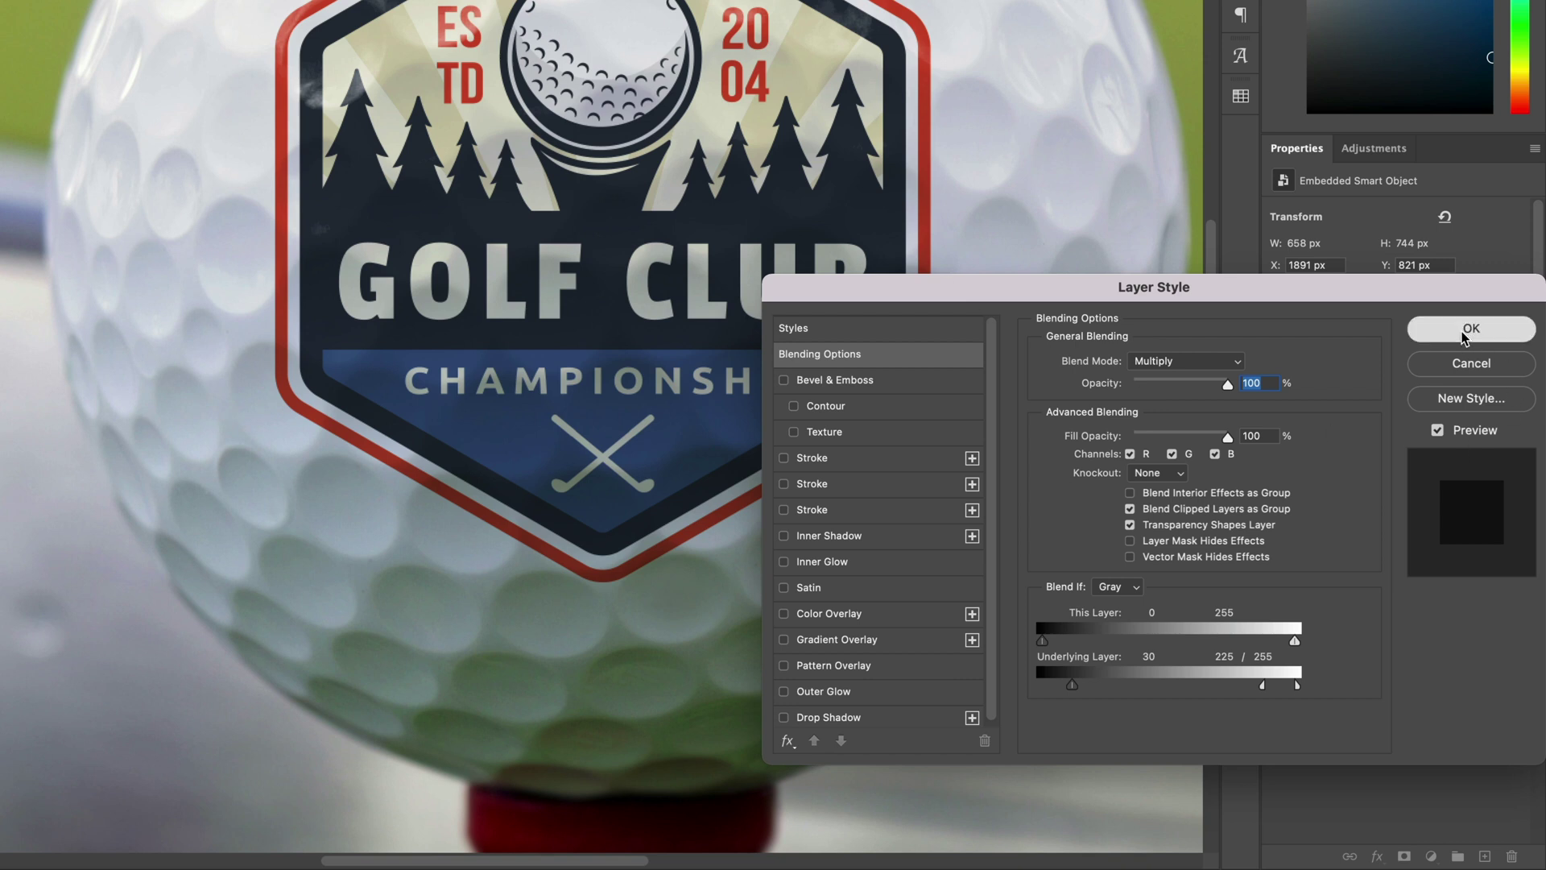
pyautogui.press('super+minus')
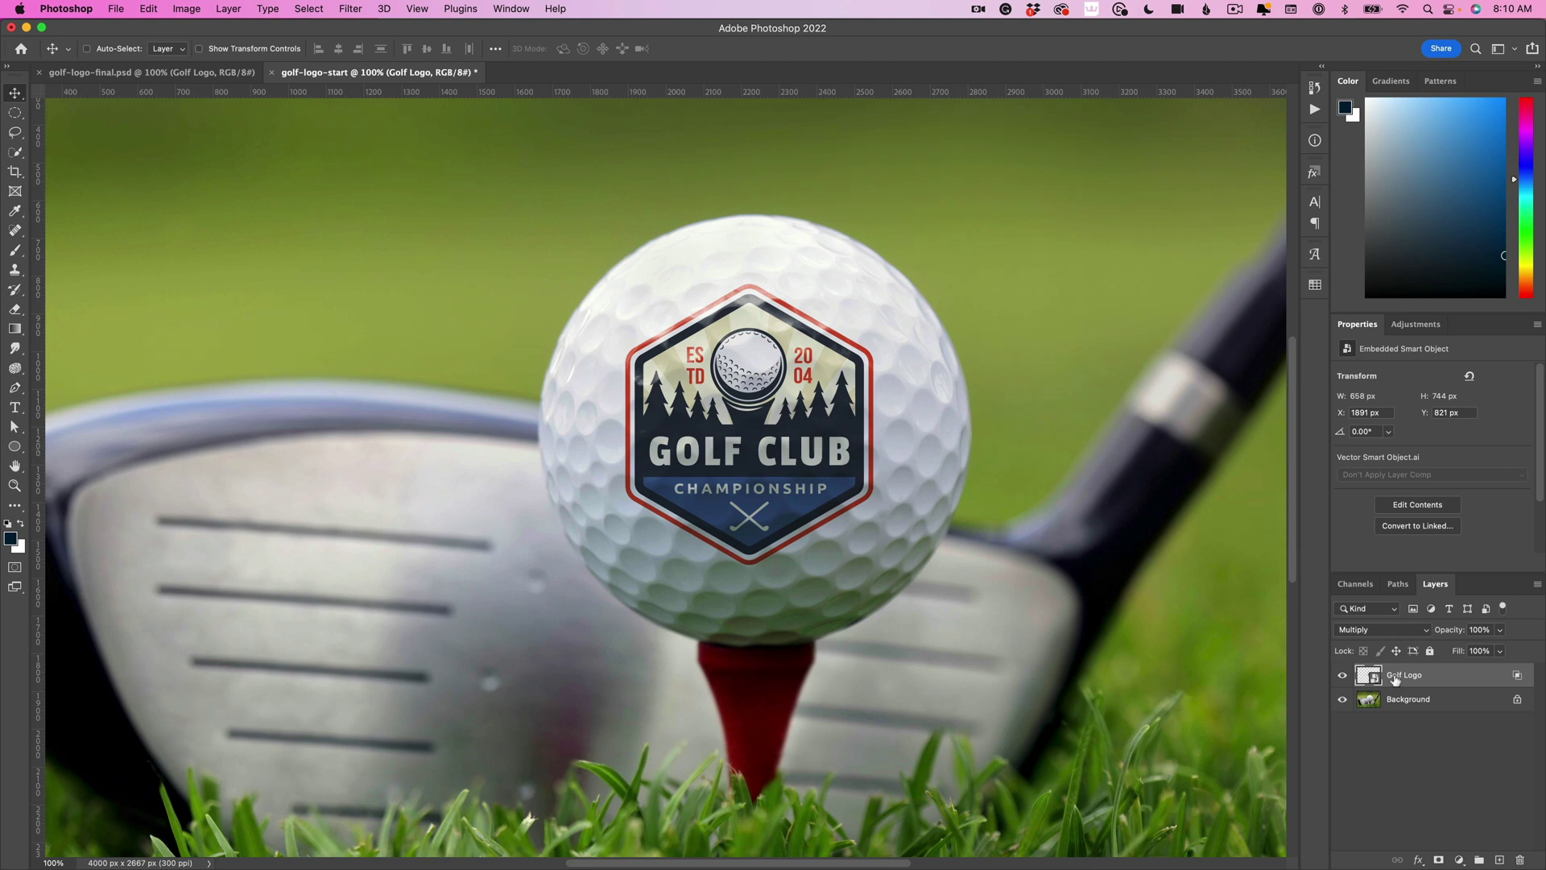
# Step: On the Background layer, set up the Elliptical Marquee and ruler guides at the ball's edges
pyautogui.click(1460, 704)
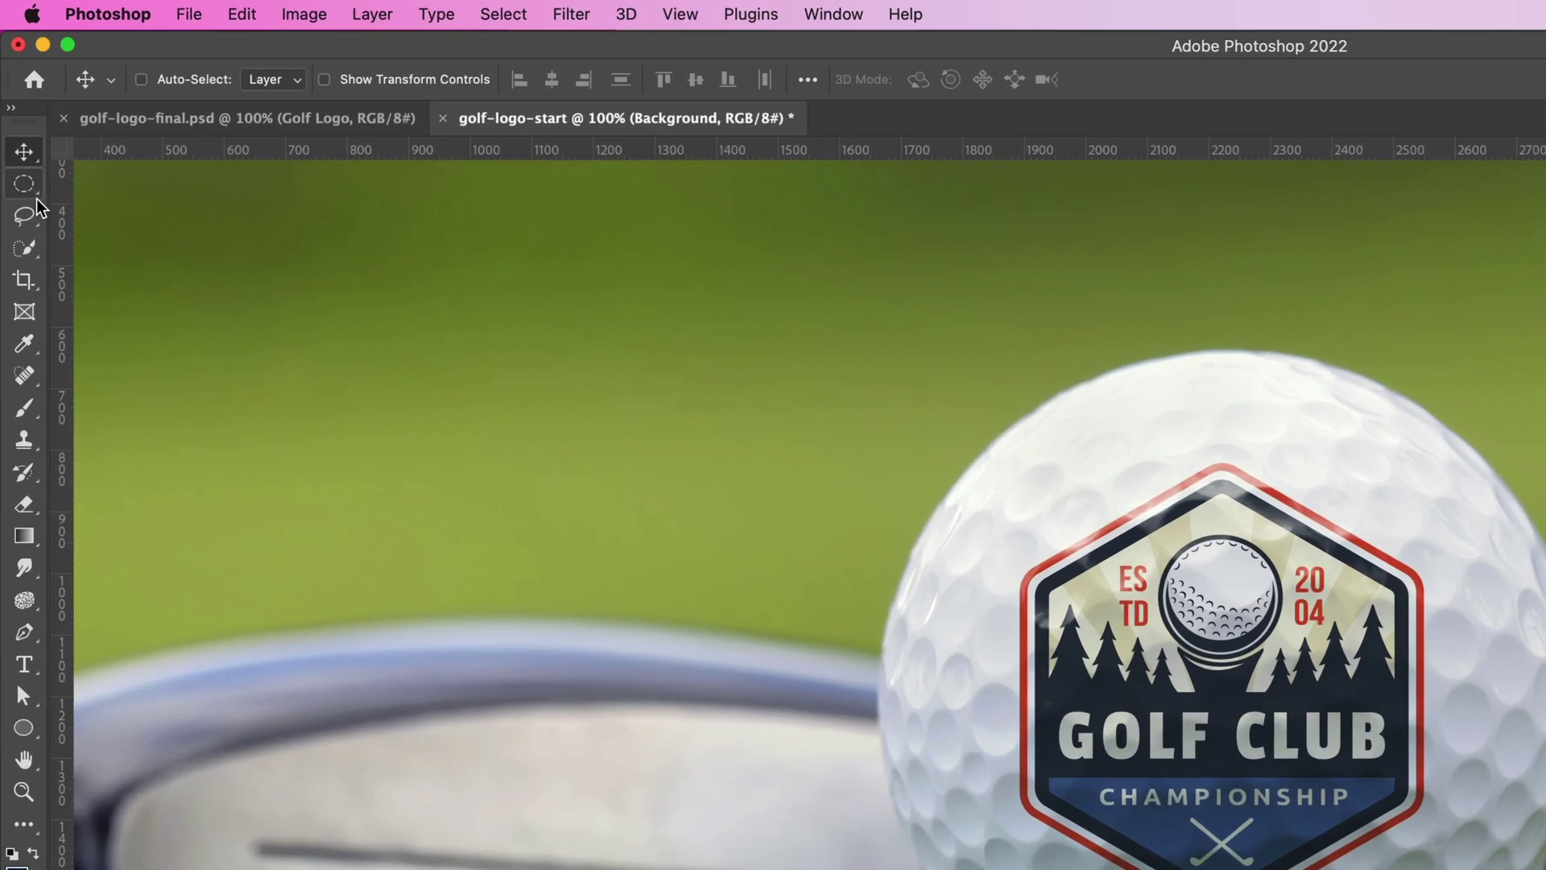
pyautogui.click(17, 115)
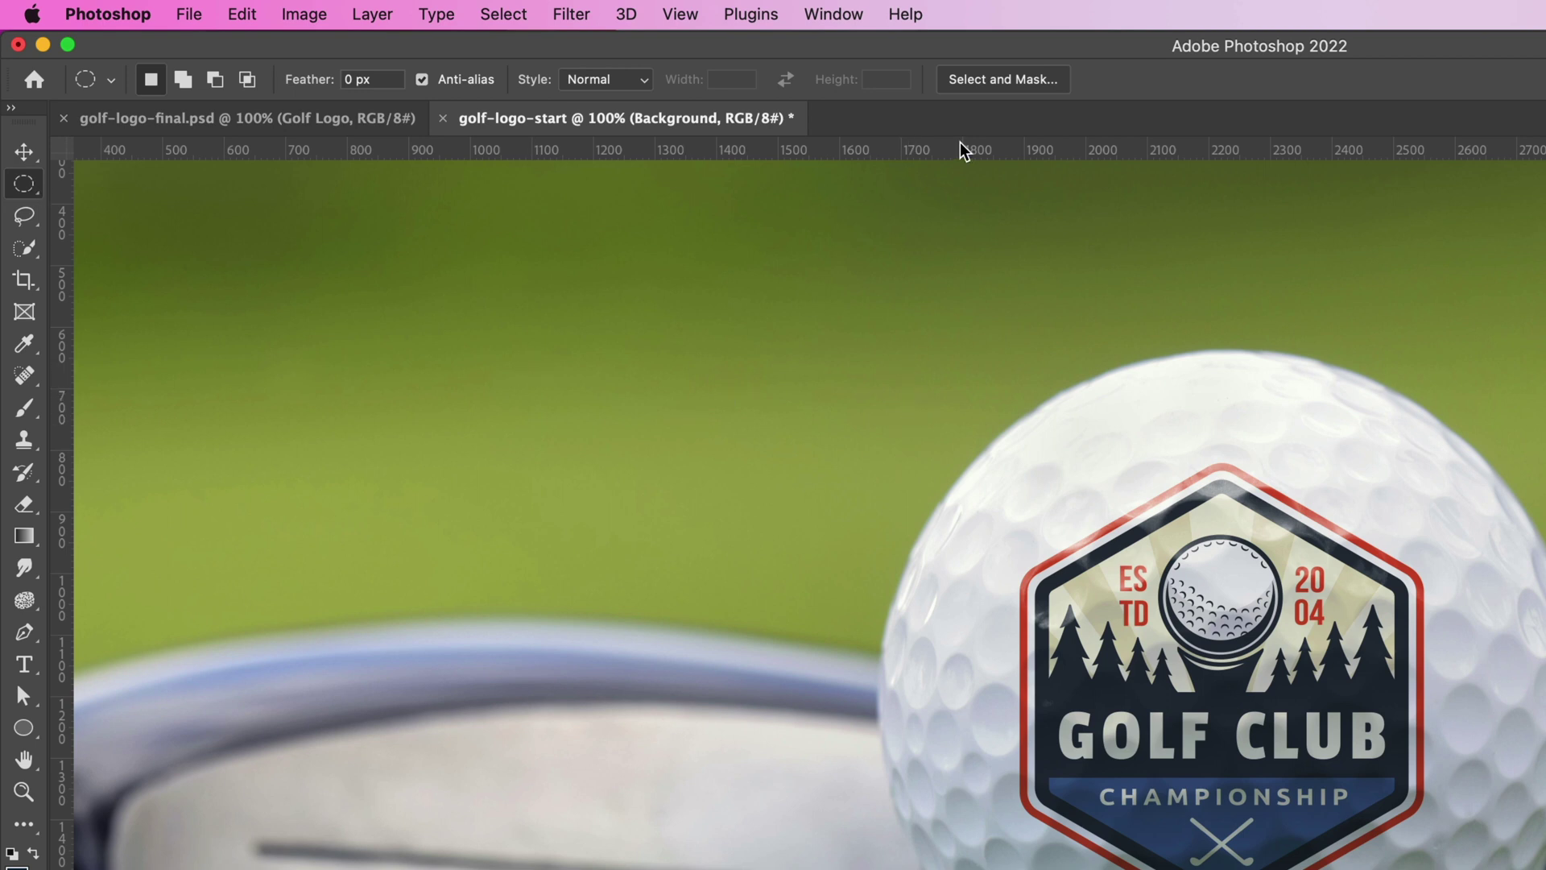
pyautogui.moveTo(949, 158); pyautogui.dragTo(949, 345)
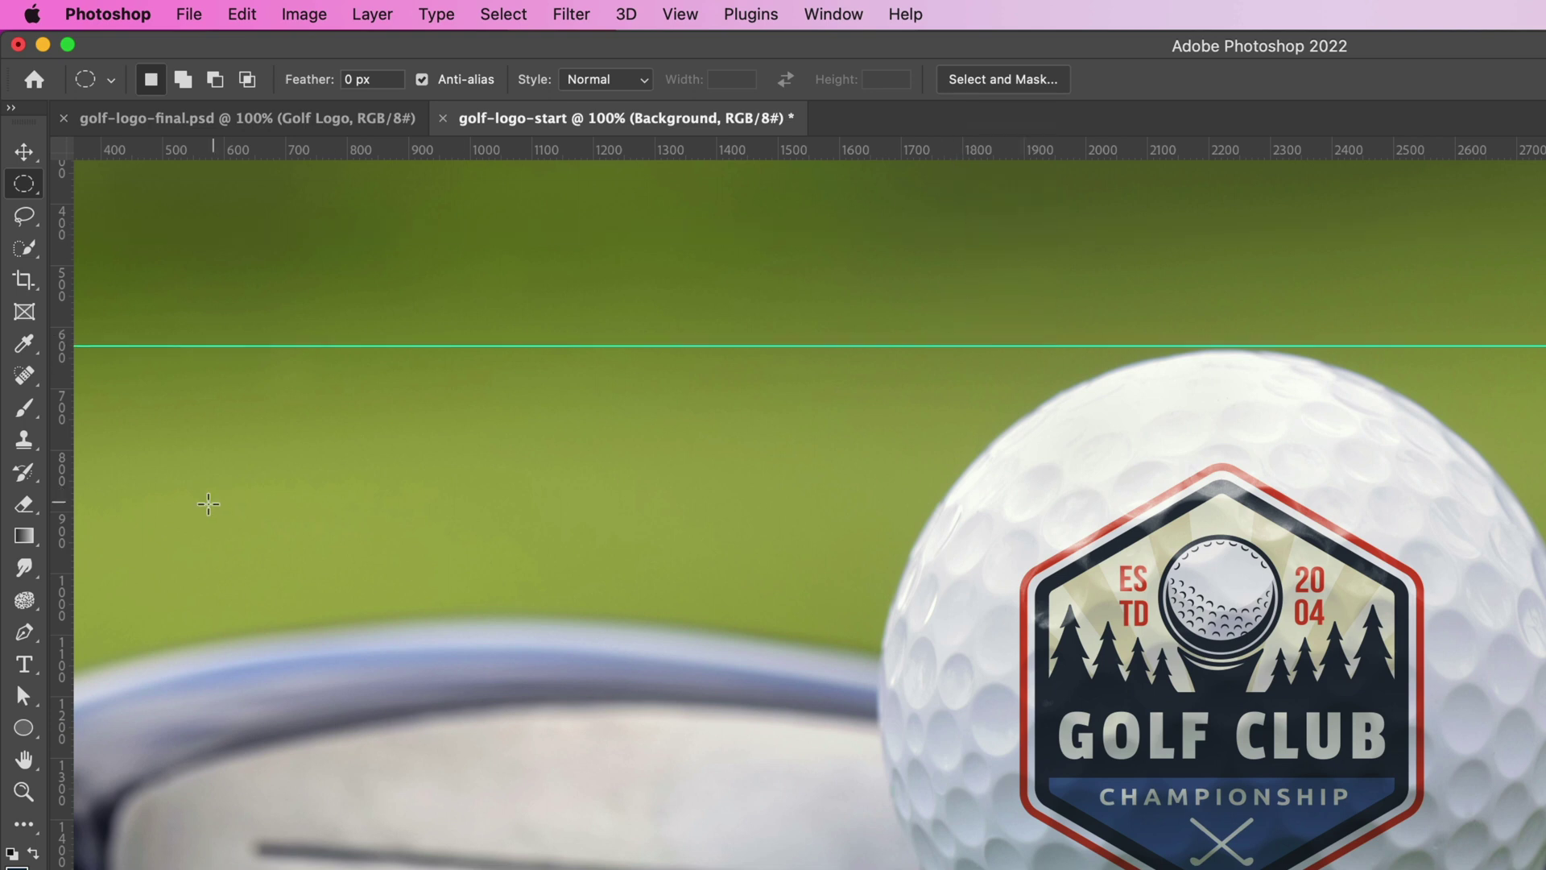
pyautogui.moveTo(61, 492); pyautogui.dragTo(877, 505)
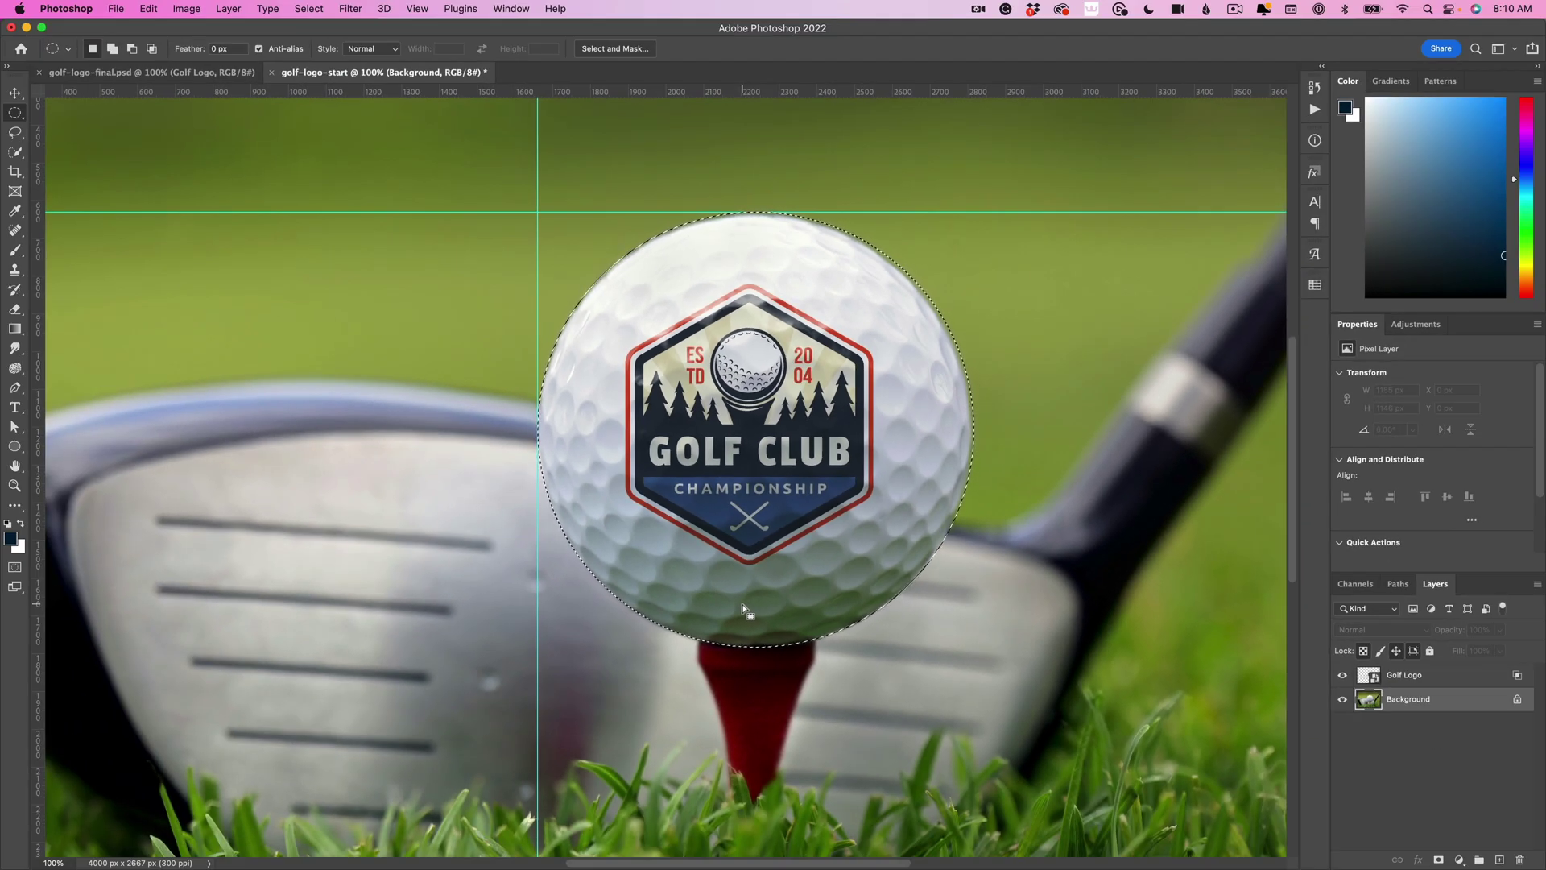
# Step: Create a 1156 × 1153 px clipboard-sized document and paste the copied ball into it
pyautogui.press('super+n')
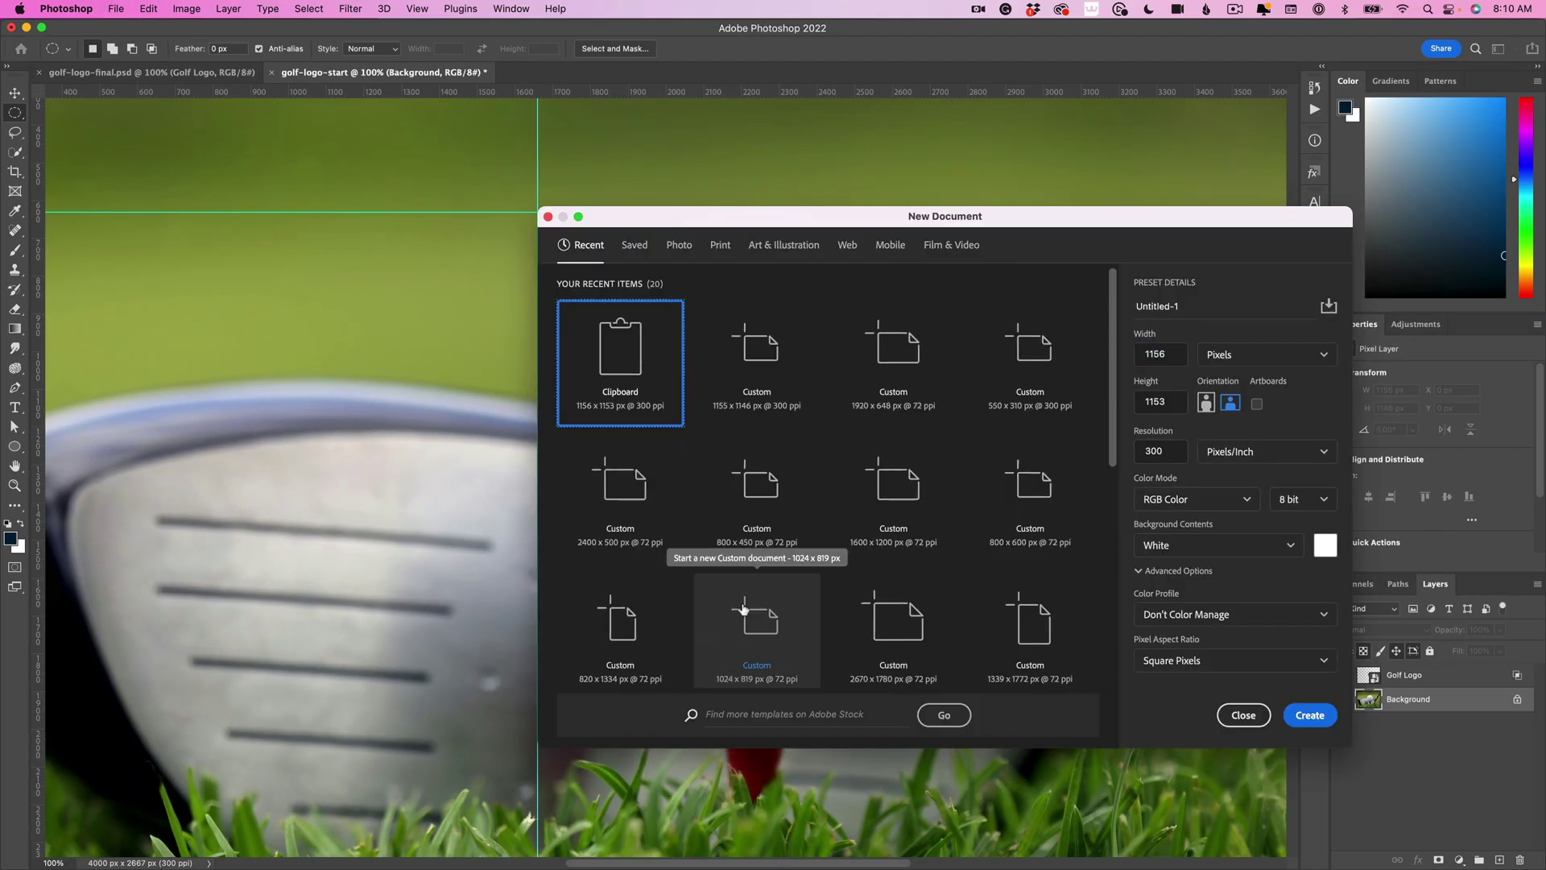
pyautogui.press('Return')
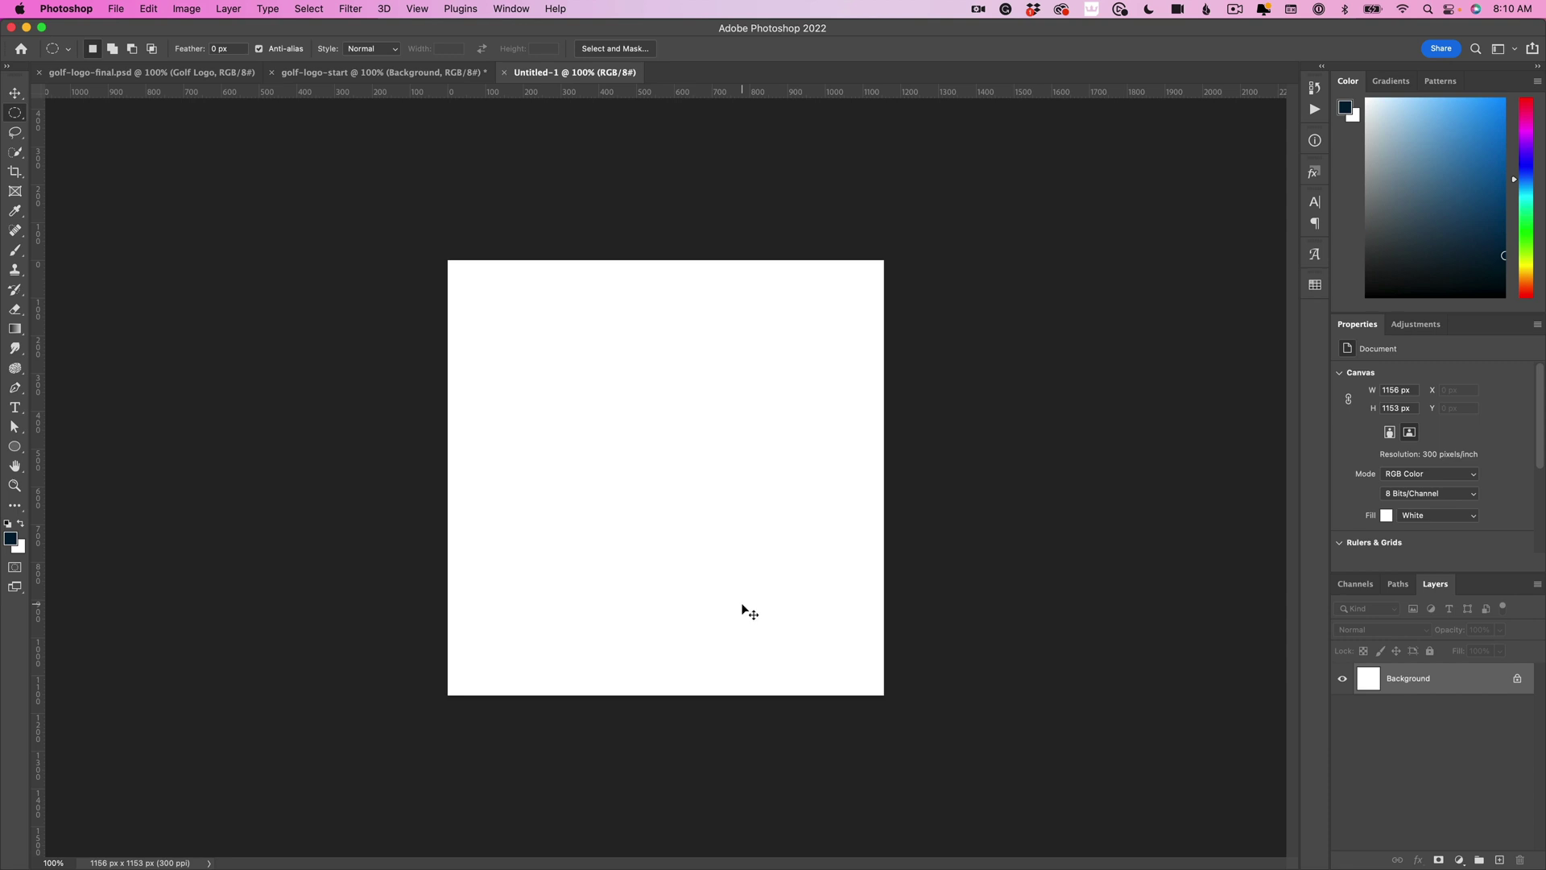
pyautogui.press('super+v')
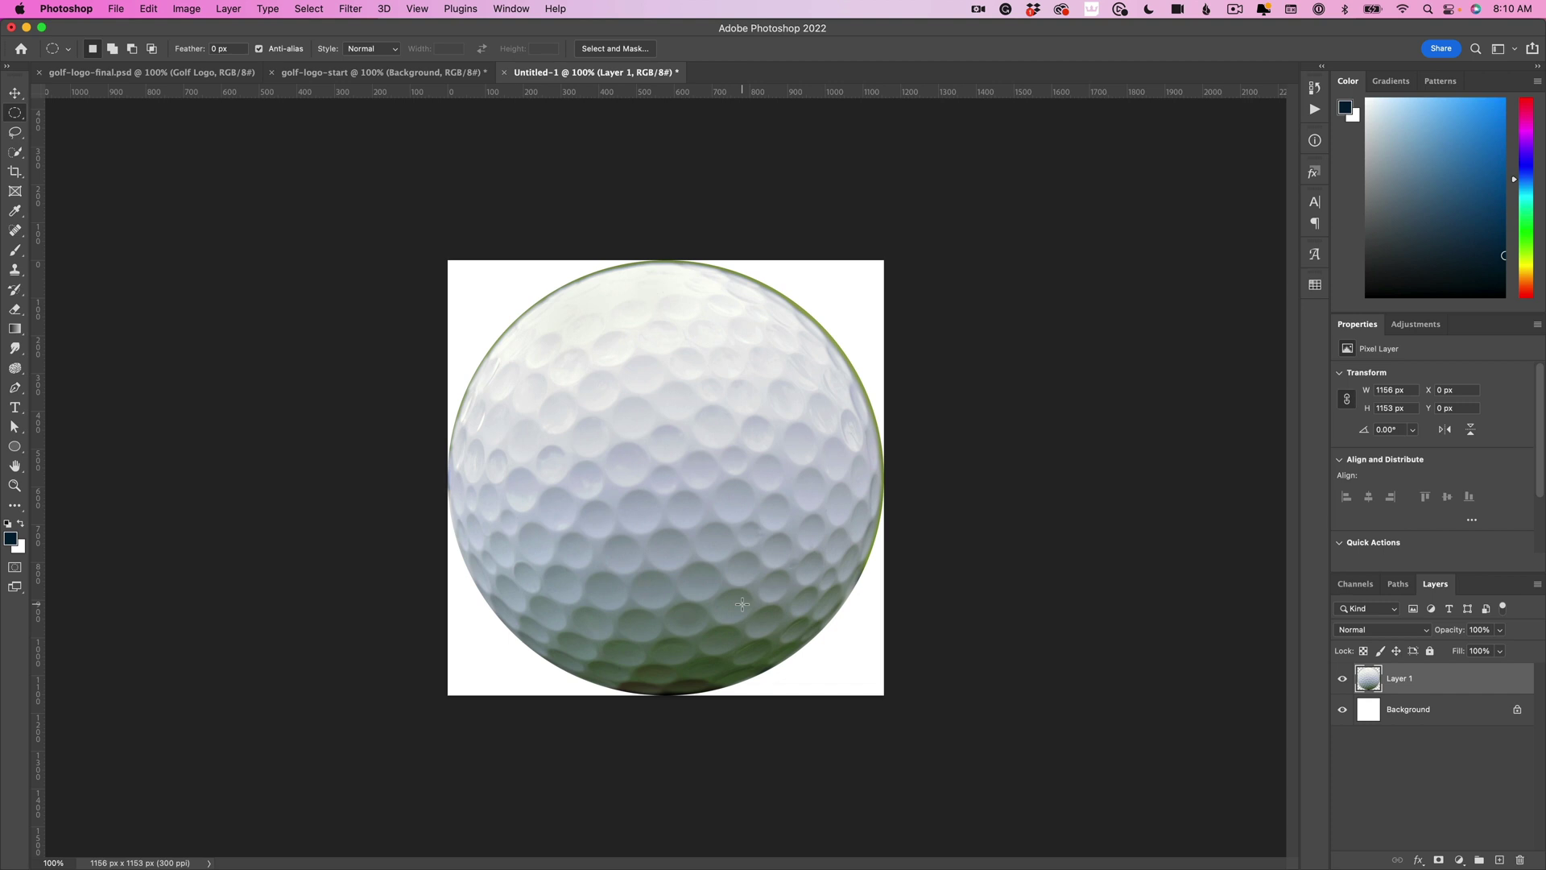
# Step: Invert the pasted golf ball, desaturate it to grayscale, and bring up Levels
pyautogui.press('super+i')
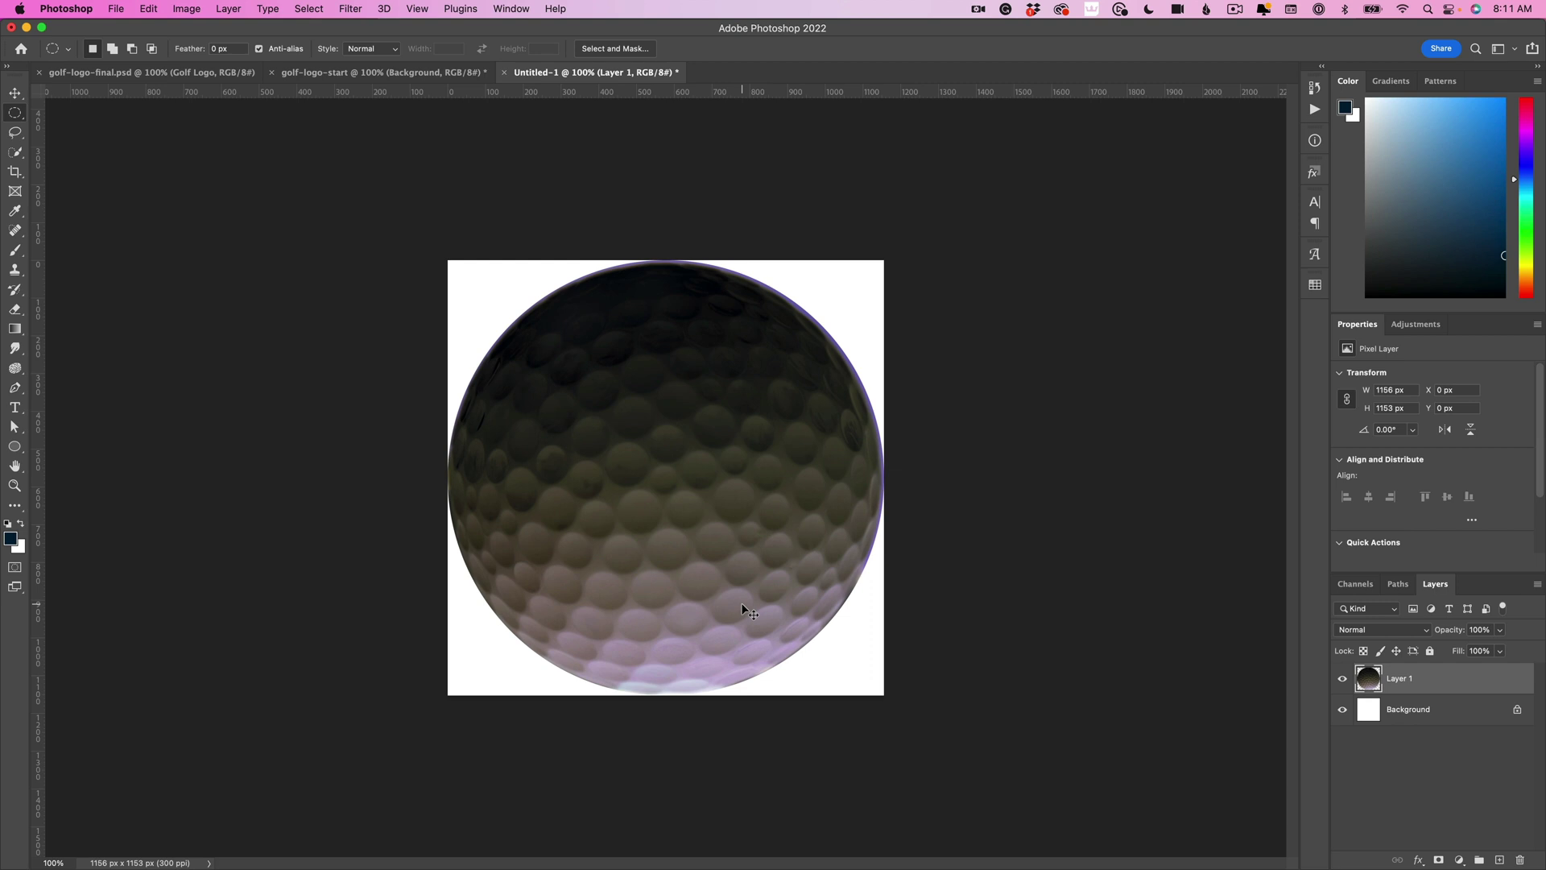
pyautogui.press('shift+super+u')
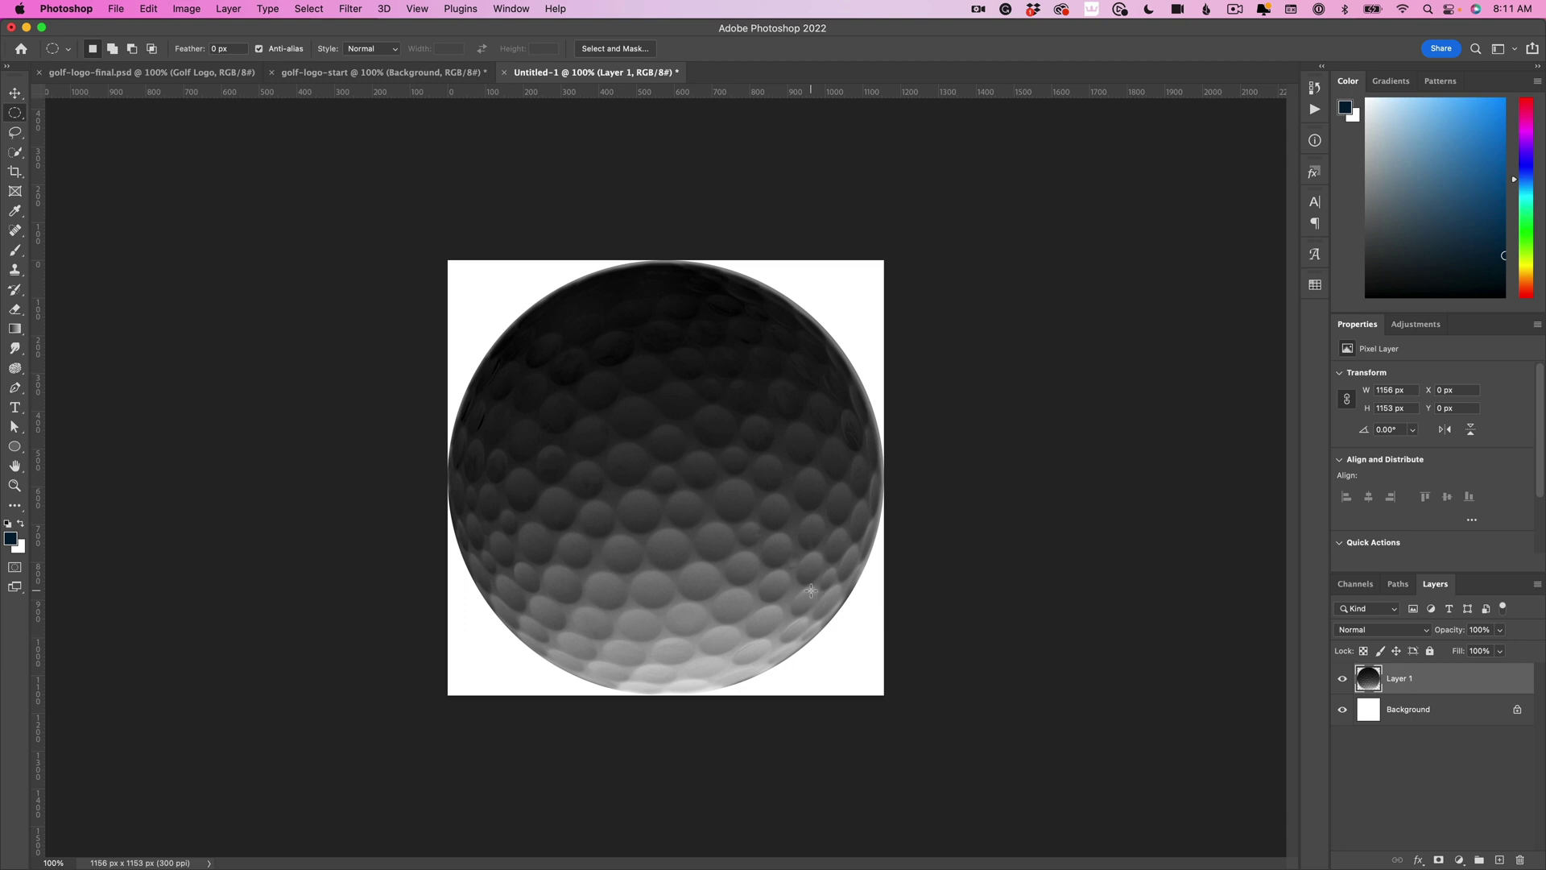
pyautogui.press('super+l')
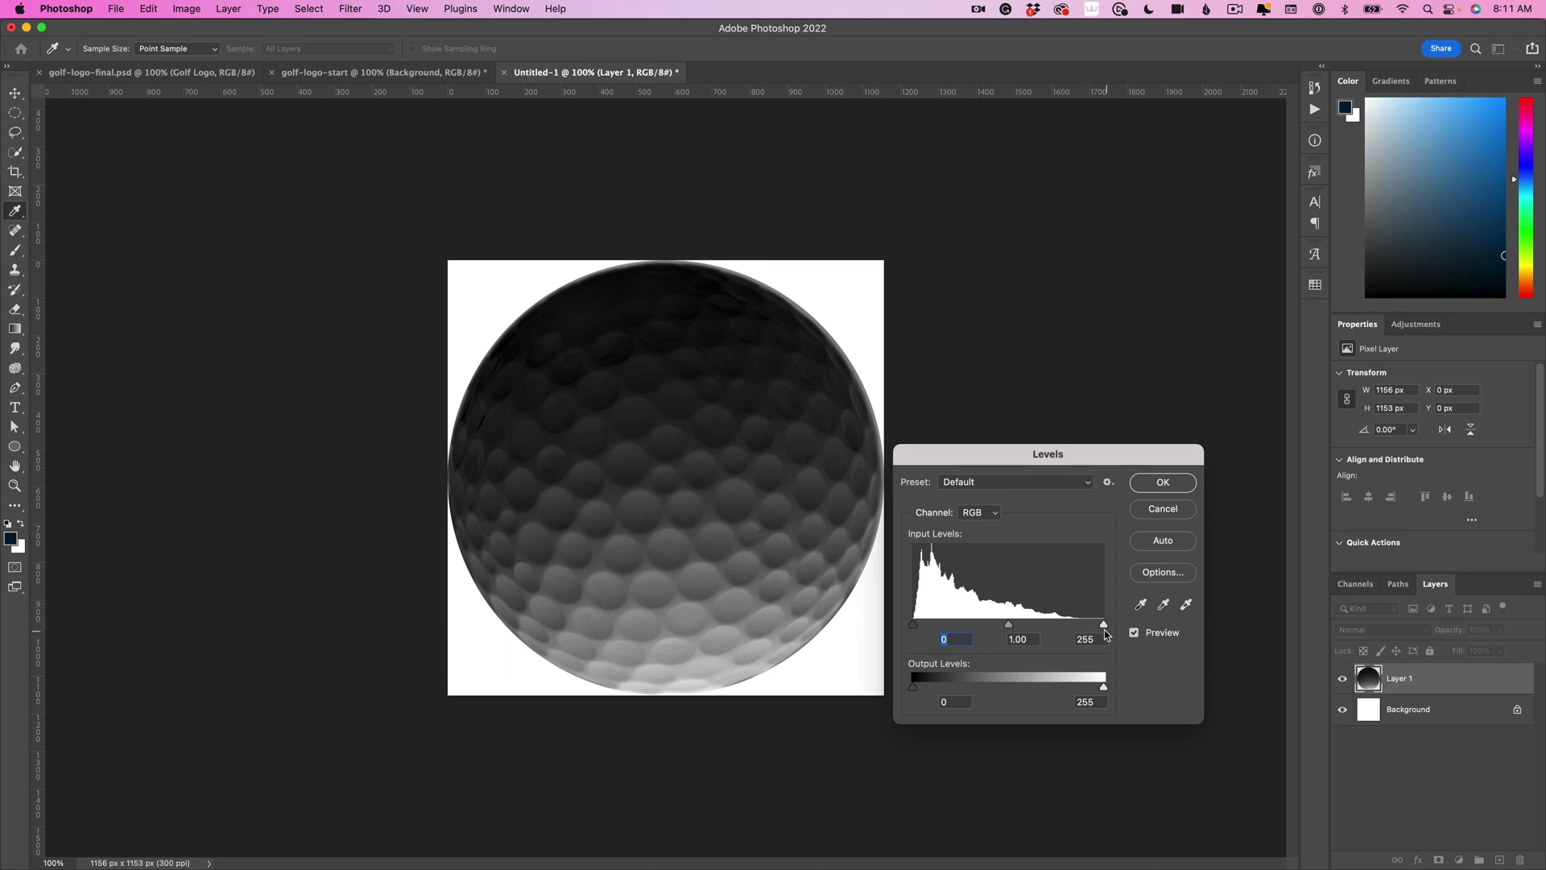
# Step: Apply Levels with input values 14, 1.24 and 236 to the grayscale ball
pyautogui.moveTo(1105, 632); pyautogui.dragTo(993, 625)
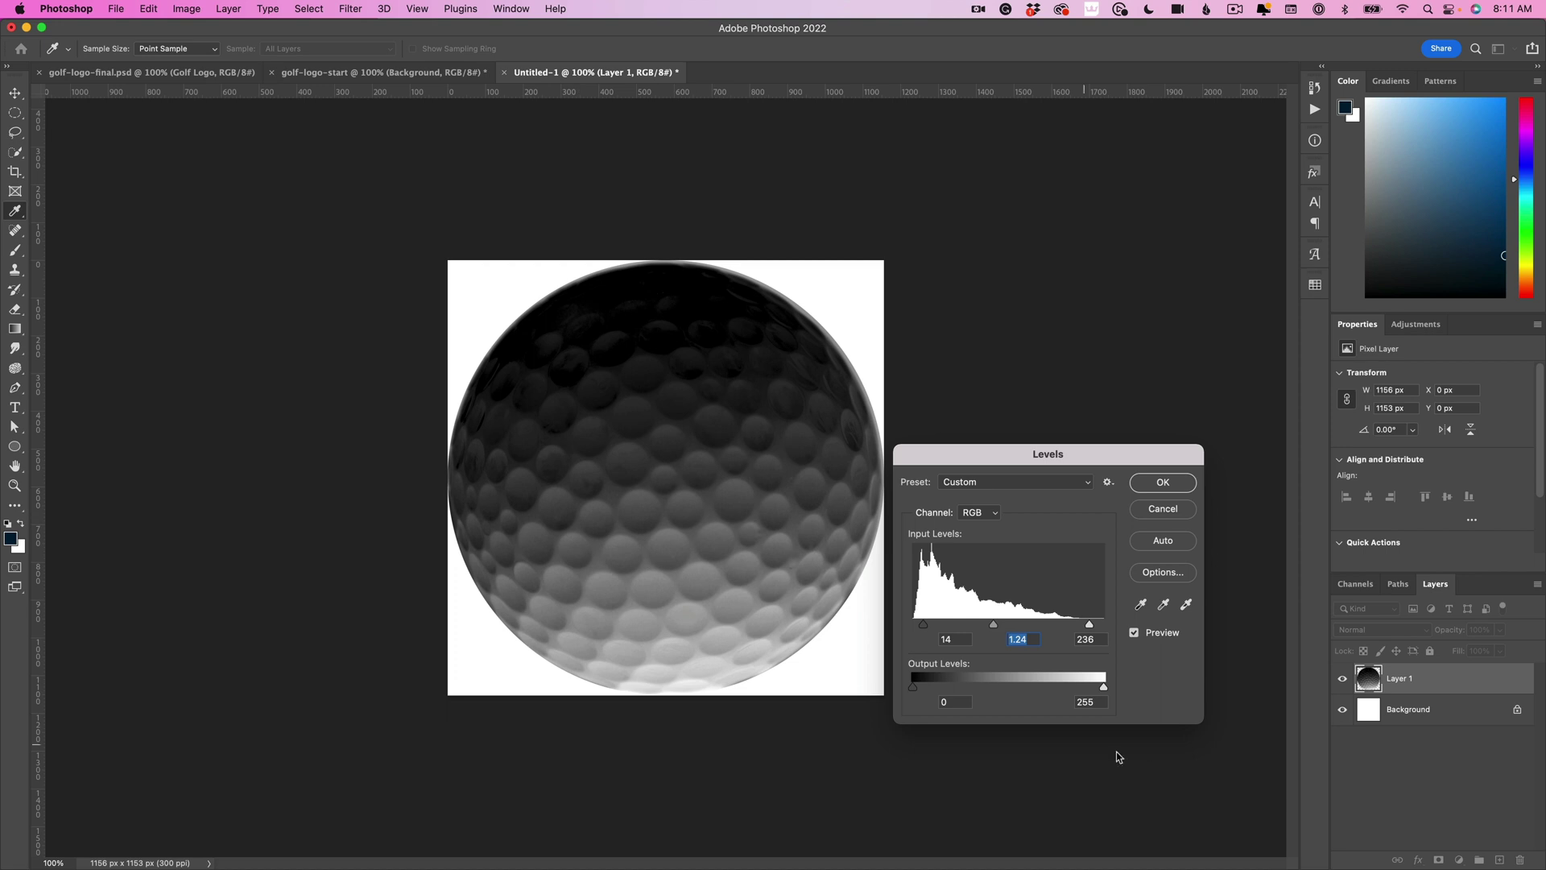
pyautogui.click(1155, 483)
pyautogui.press('m')
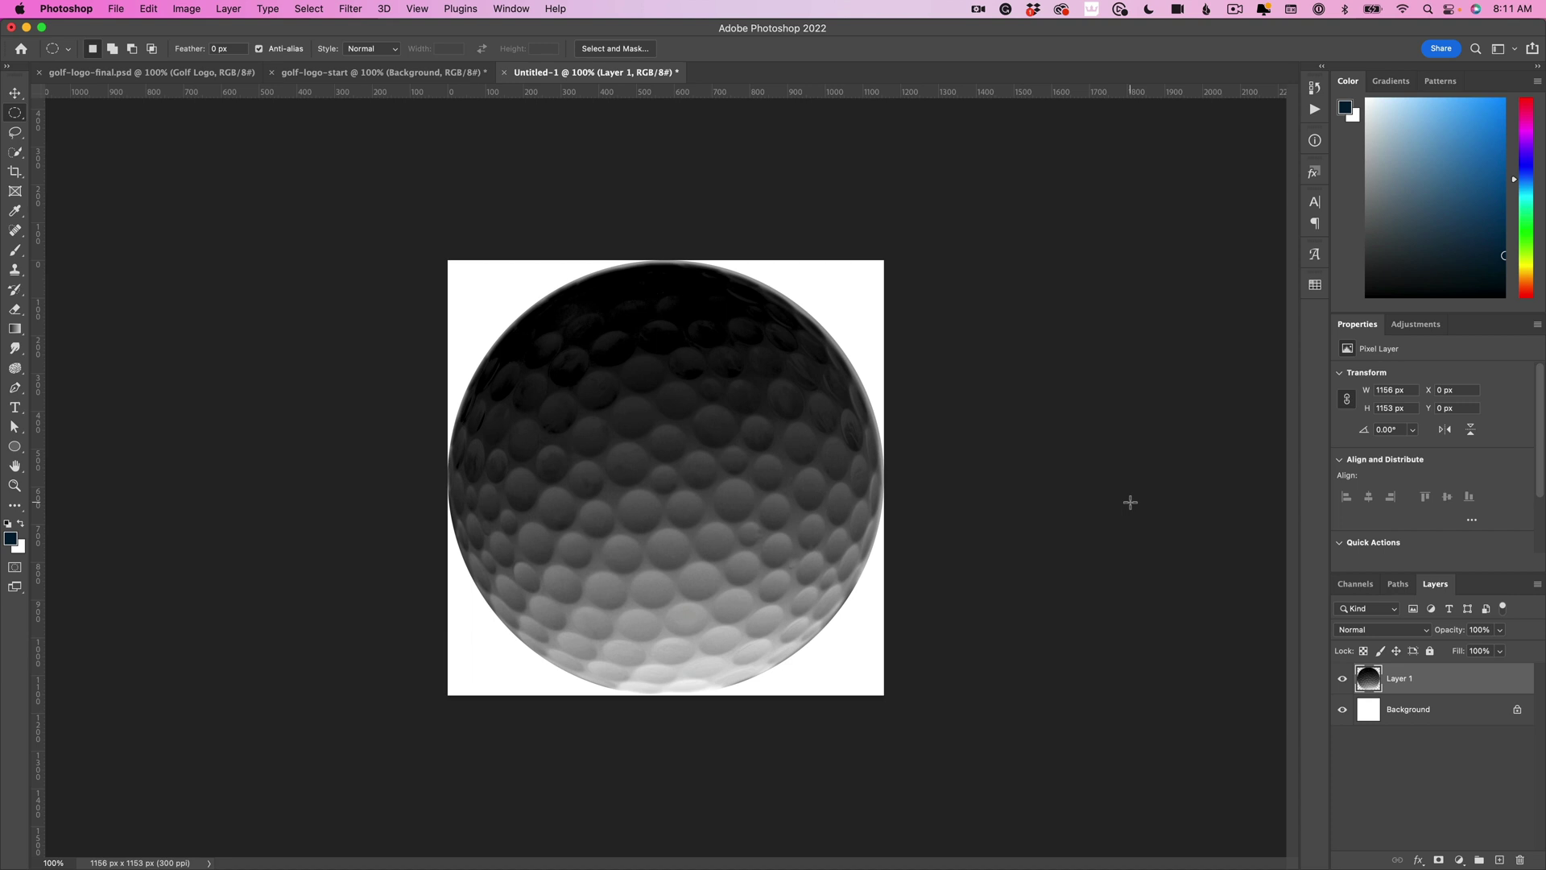
pyautogui.press('super+s')
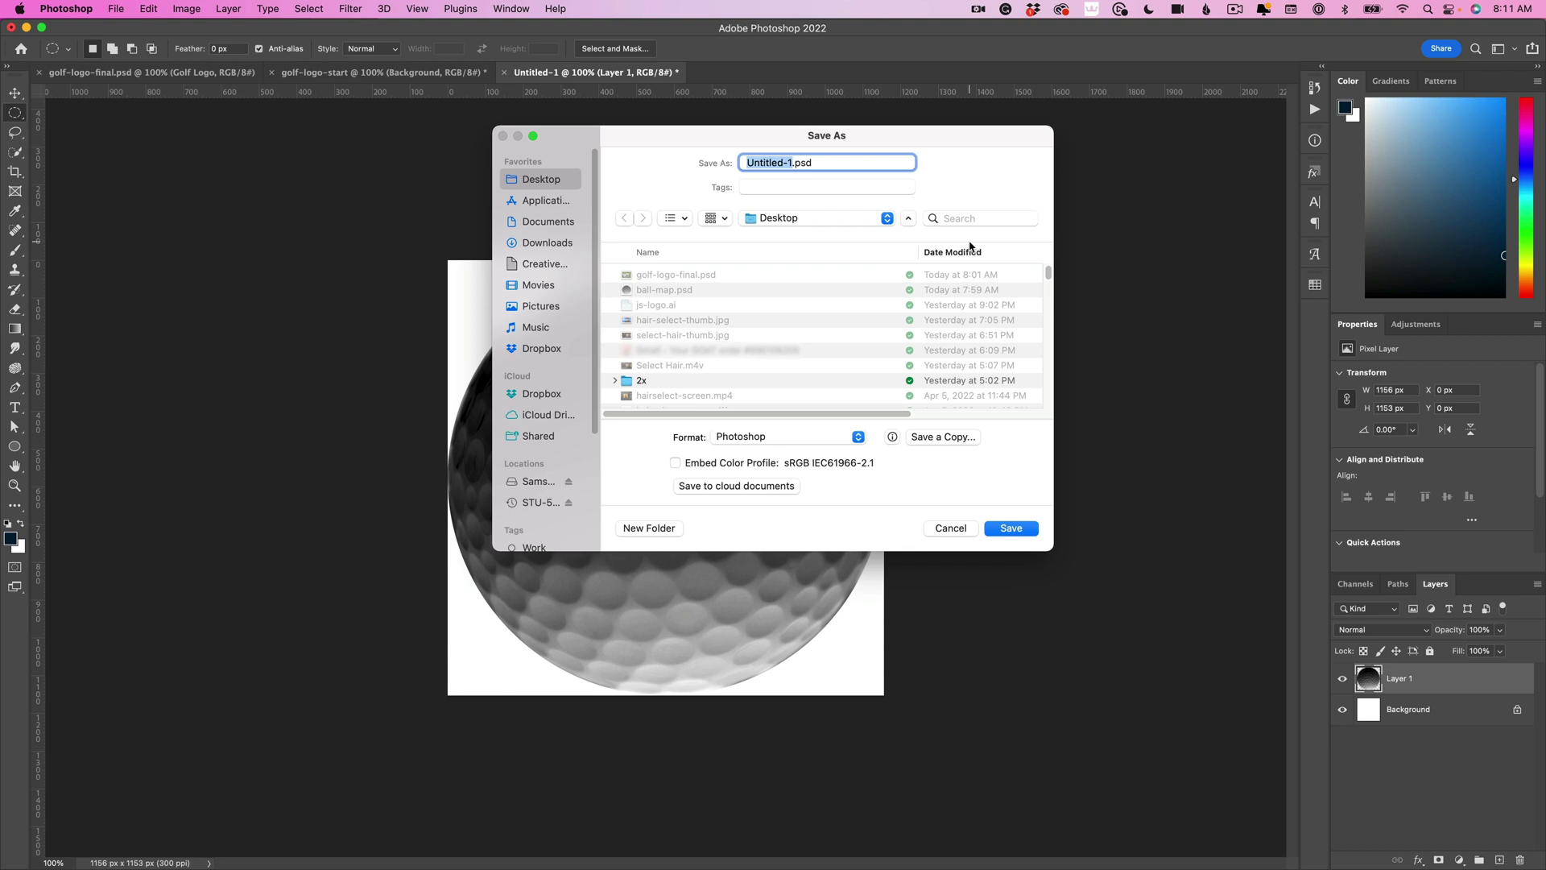
# Step: Save the ball as ball-map-2.psd, close it, and deselect the circle in golf-logo-start
pyautogui.write('ball-map-2')
pyautogui.press('Return')
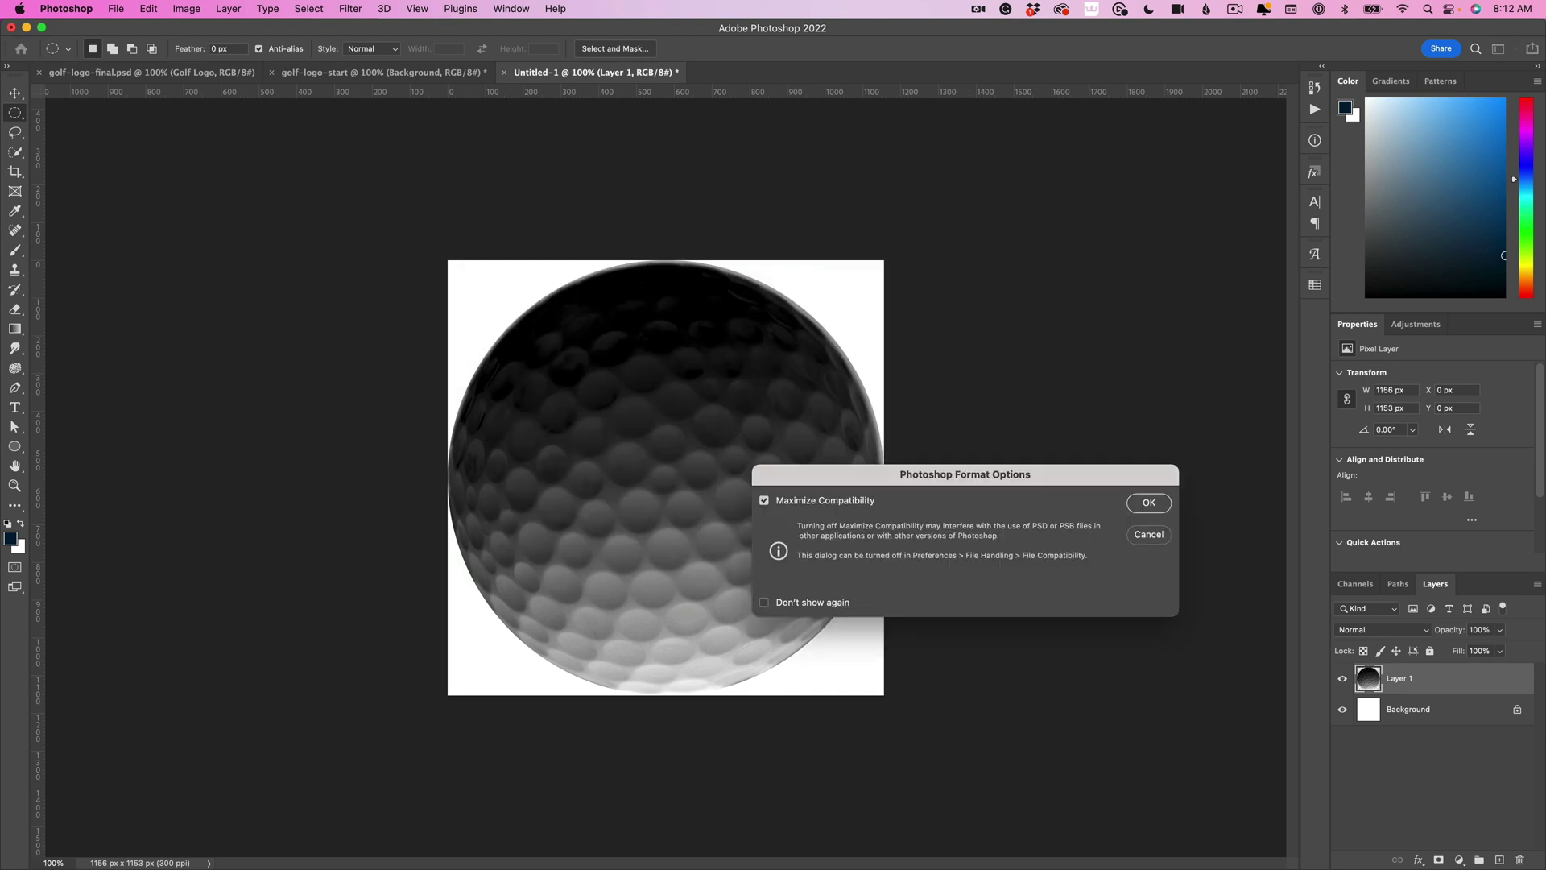
pyautogui.press('Return')
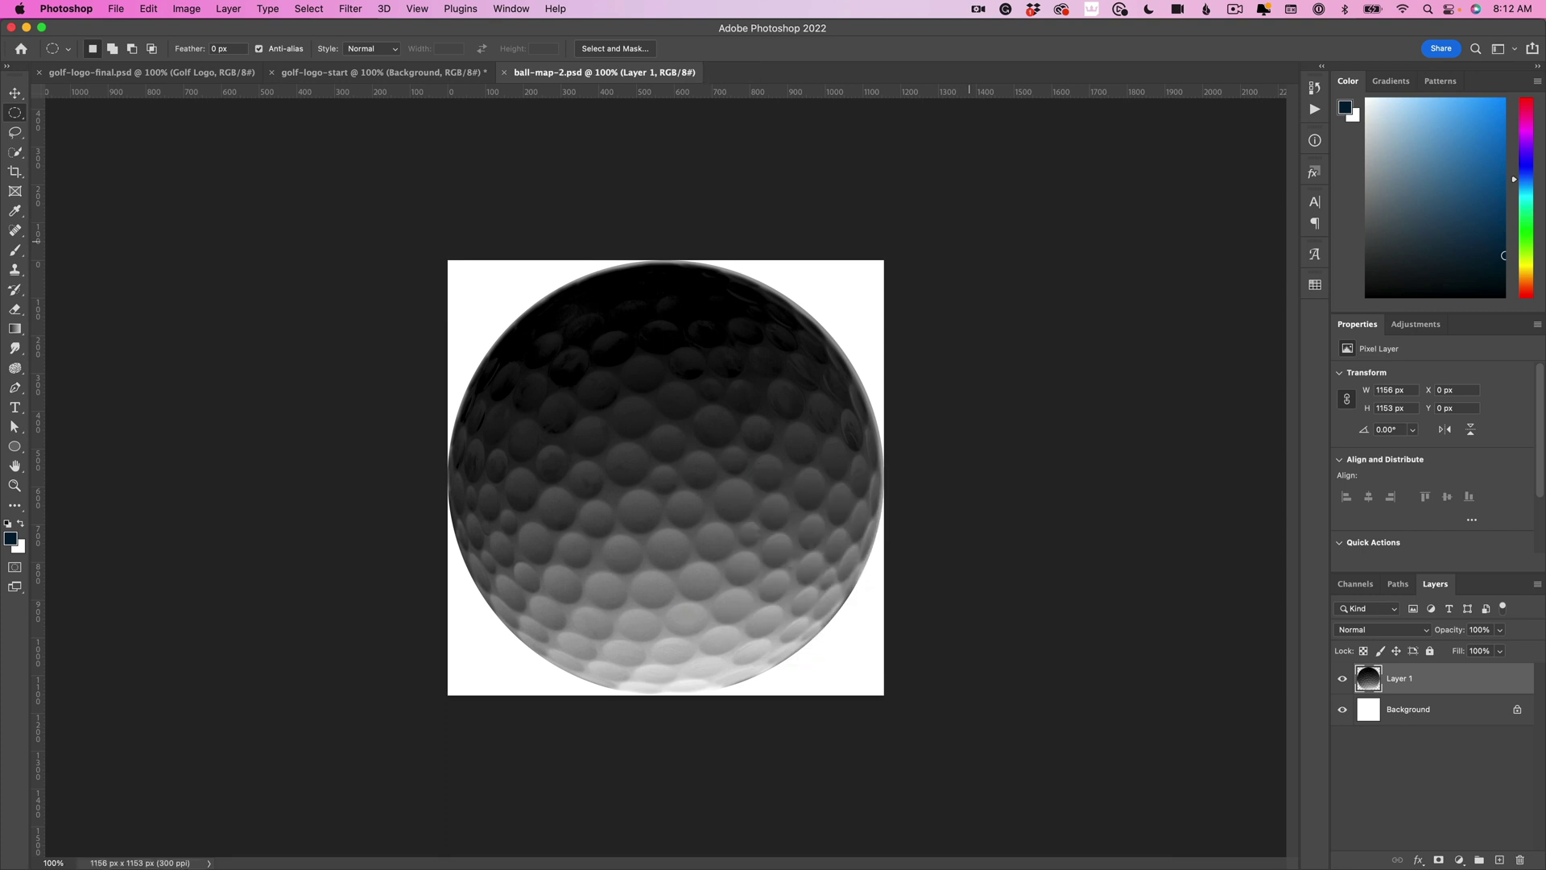
pyautogui.press('super+w')
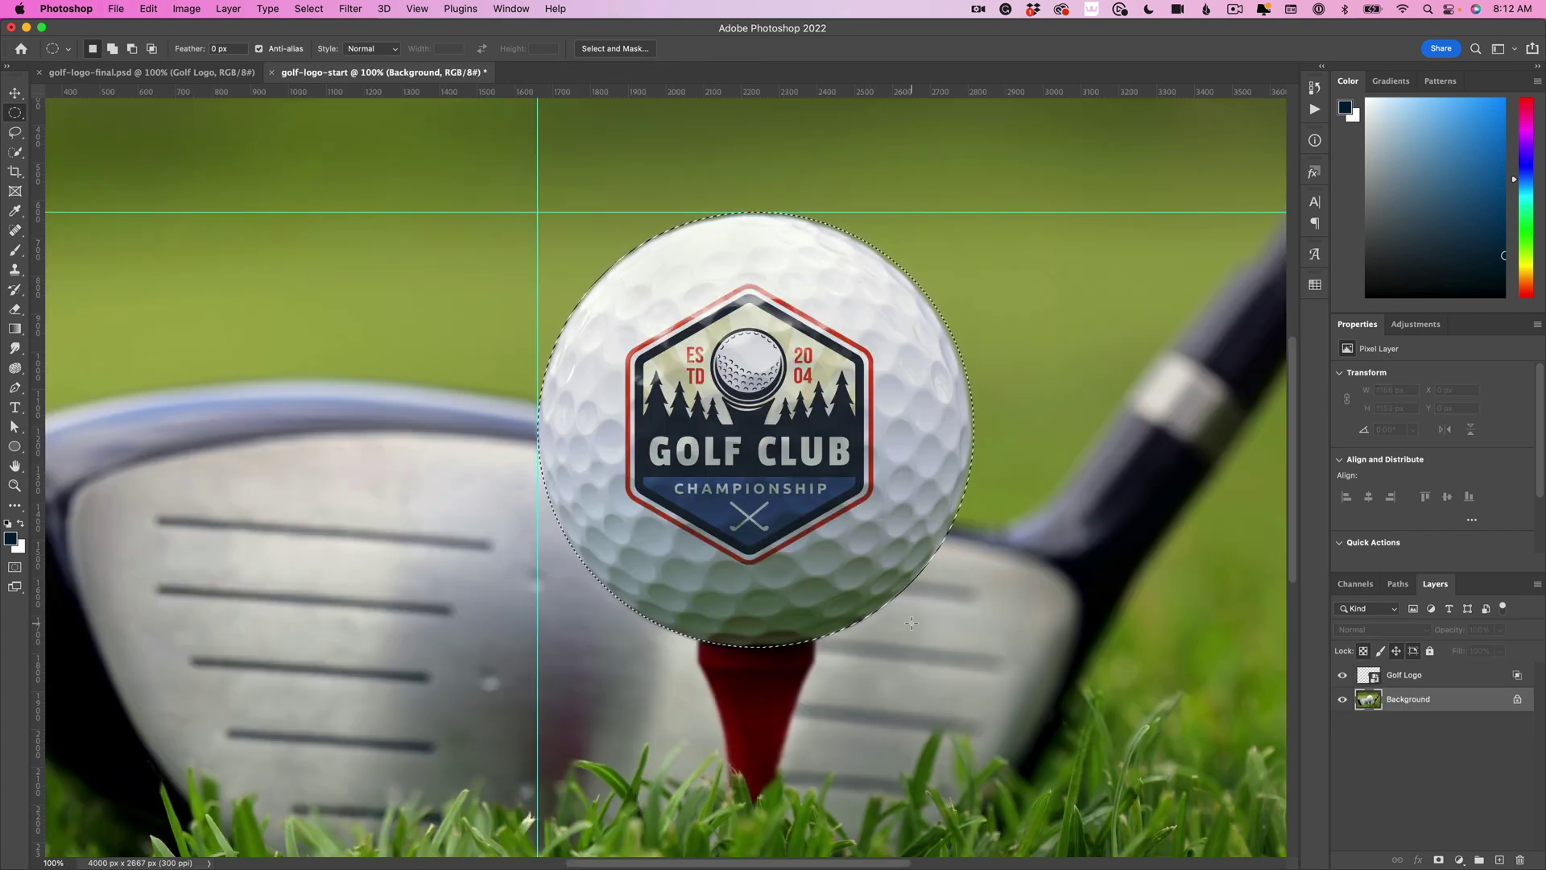
pyautogui.moveTo(1044, 846)
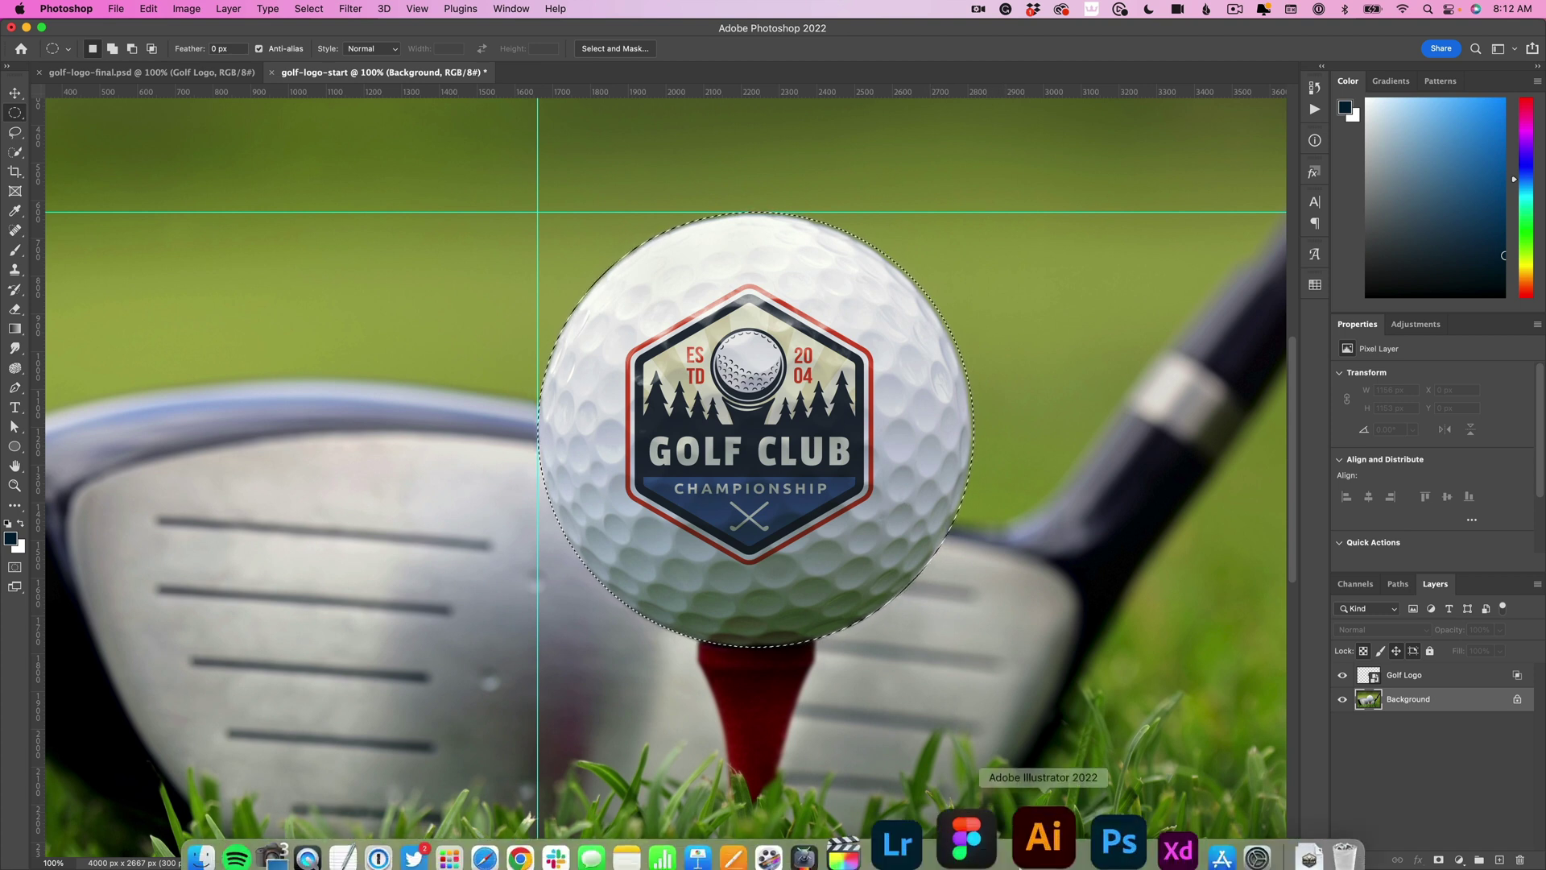
pyautogui.press('super+d')
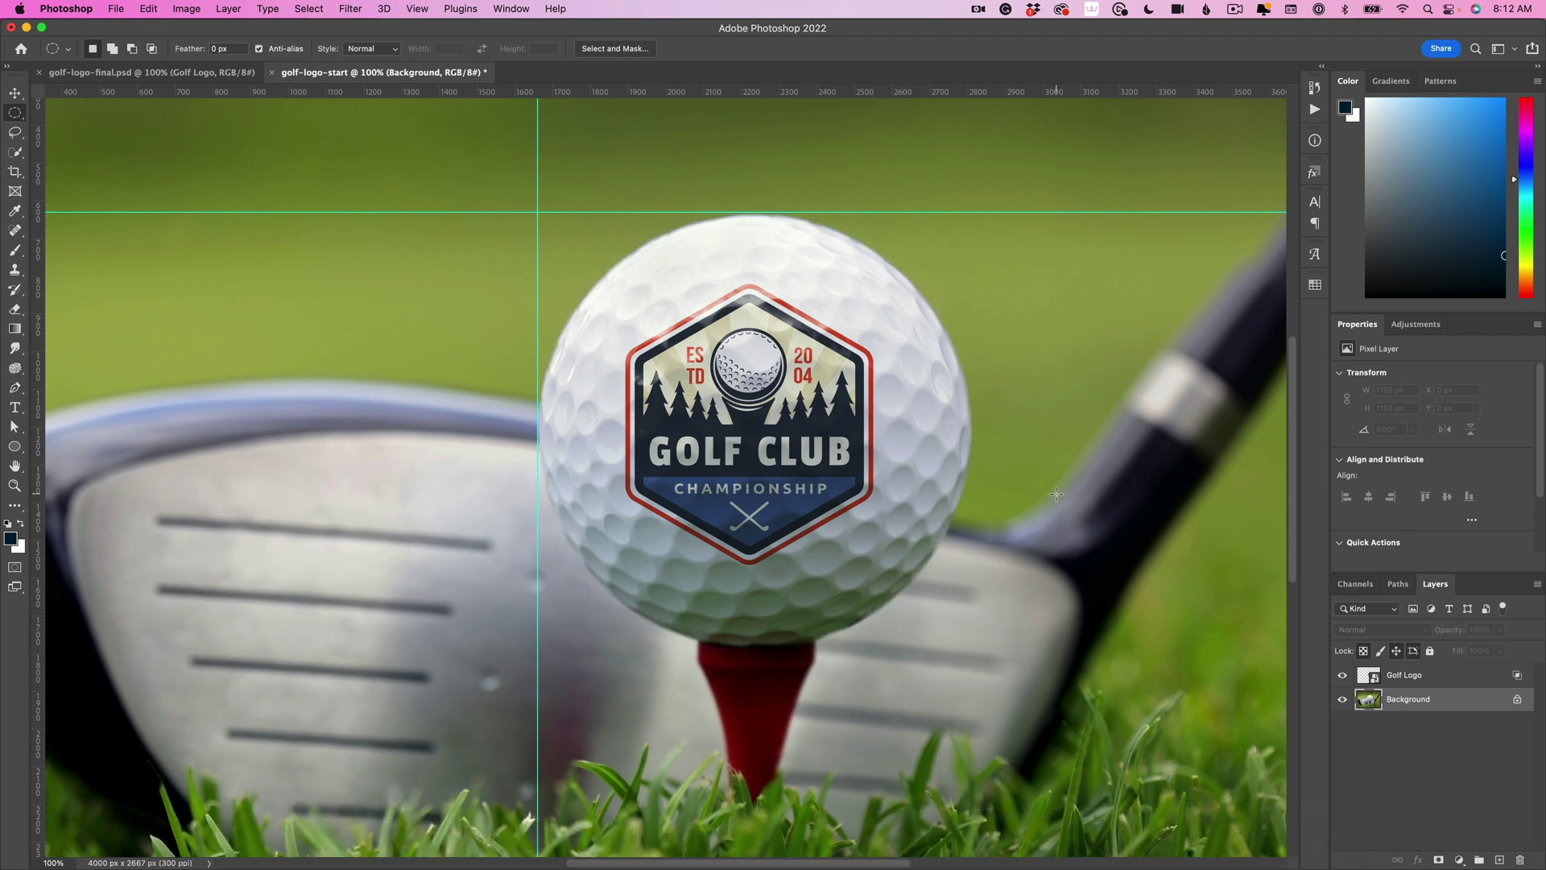
# Step: Run Displace on the Golf Logo layer with horizontal and vertical scale kept at 10
pyautogui.click(1440, 685)
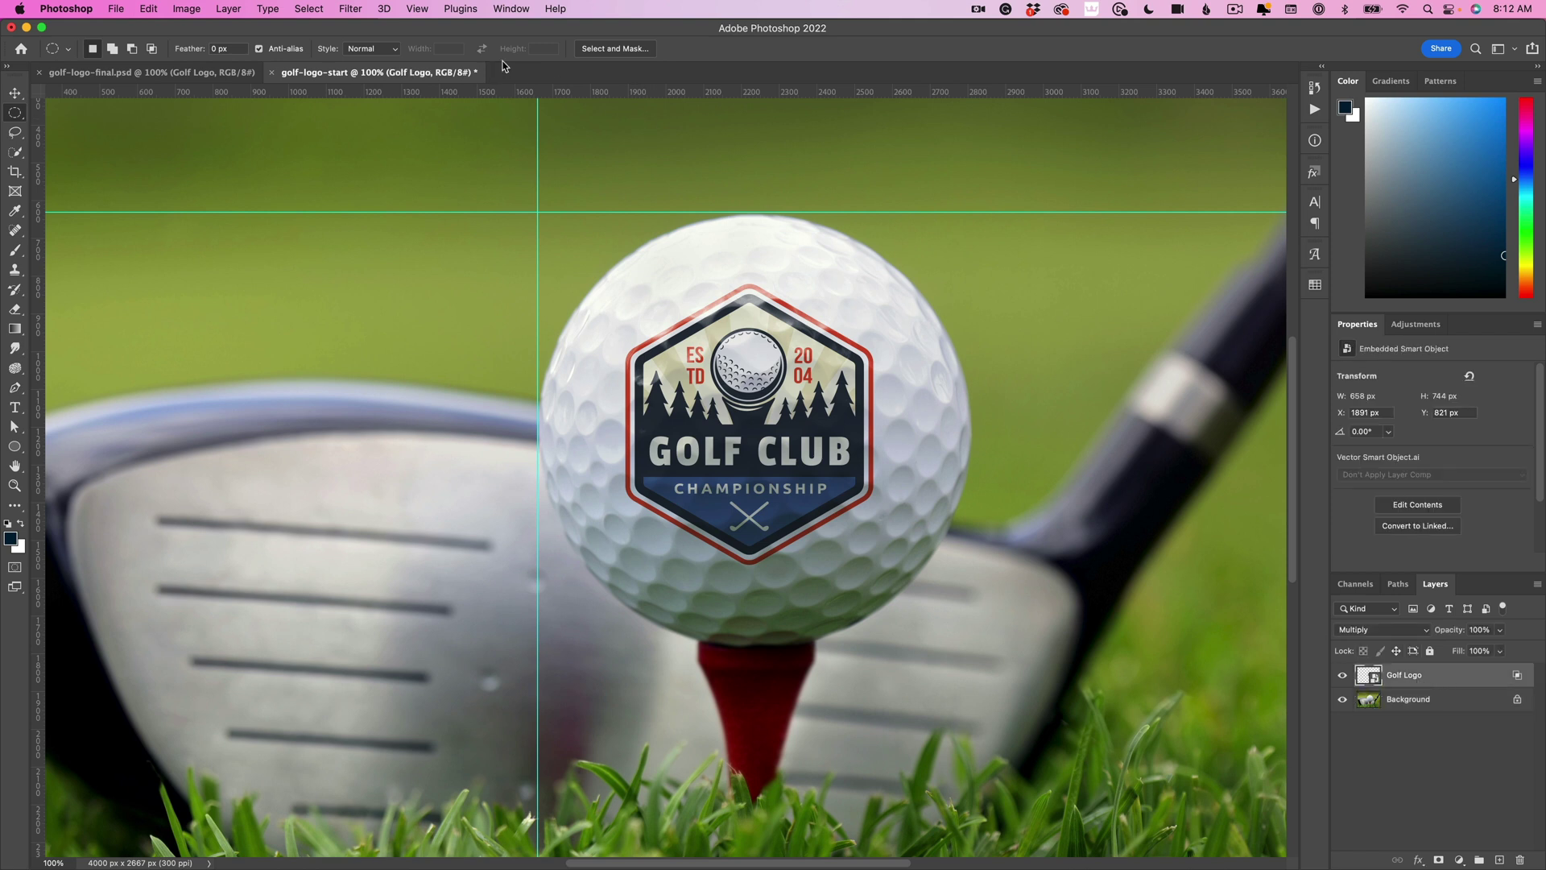
pyautogui.click(351, 10)
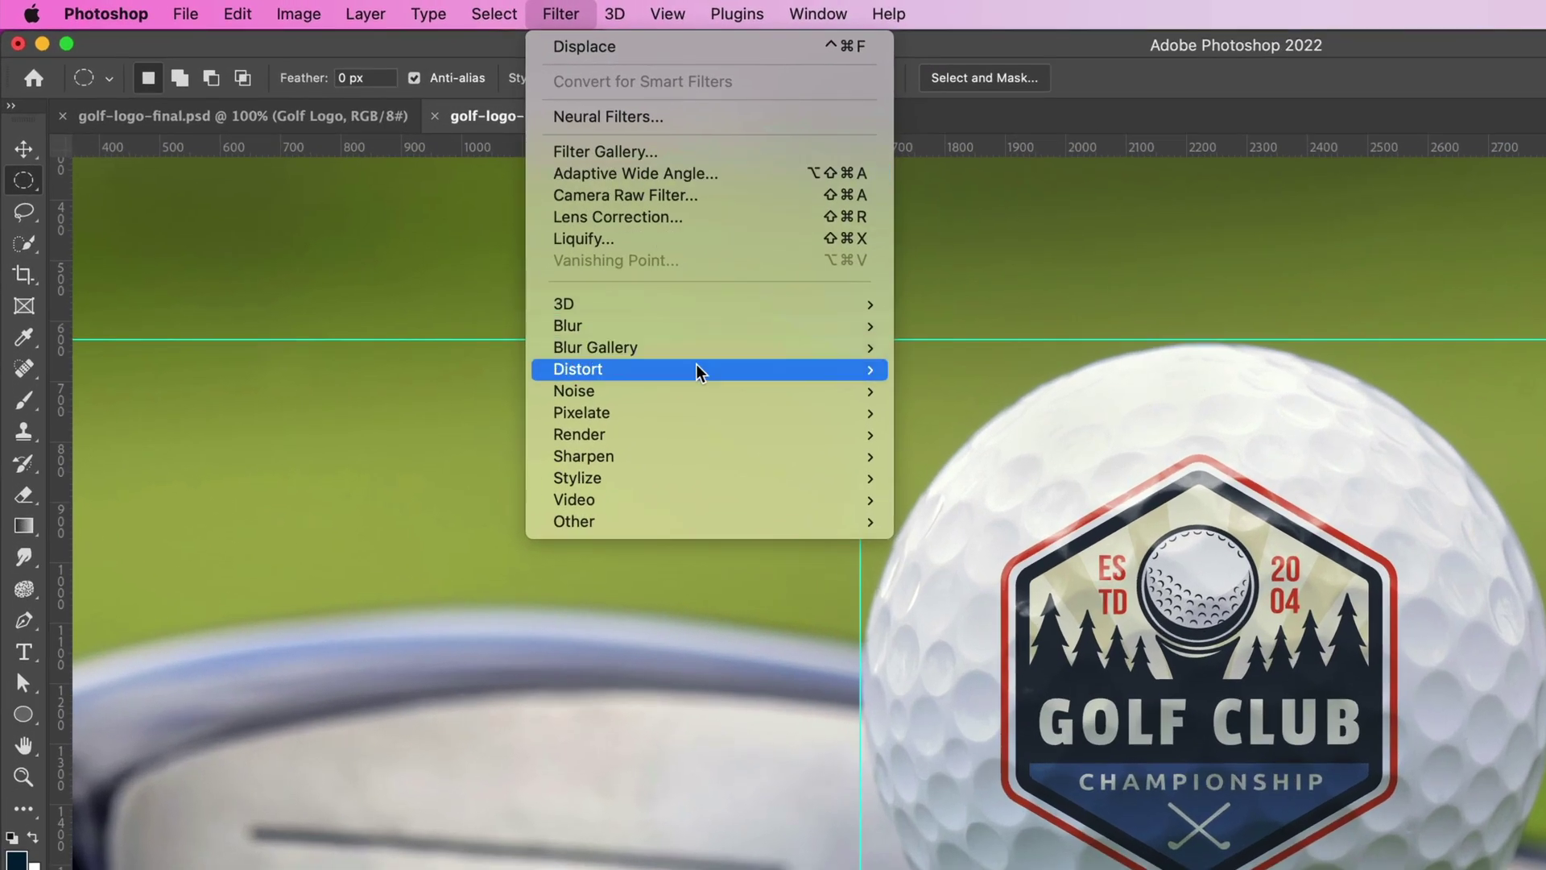
pyautogui.moveTo(697, 371)
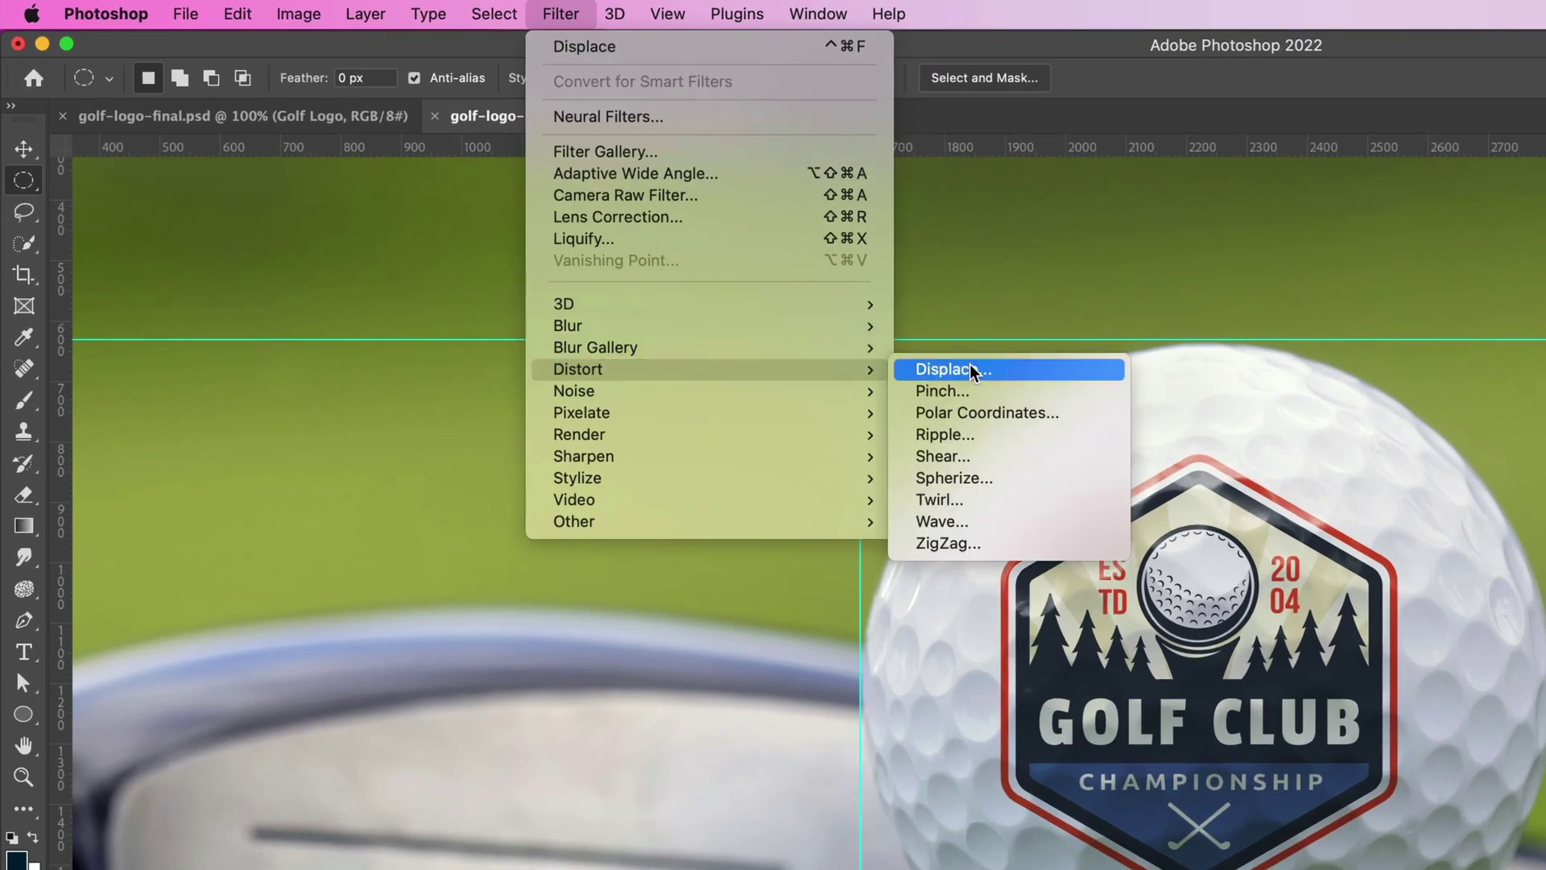
pyautogui.click(1024, 370)
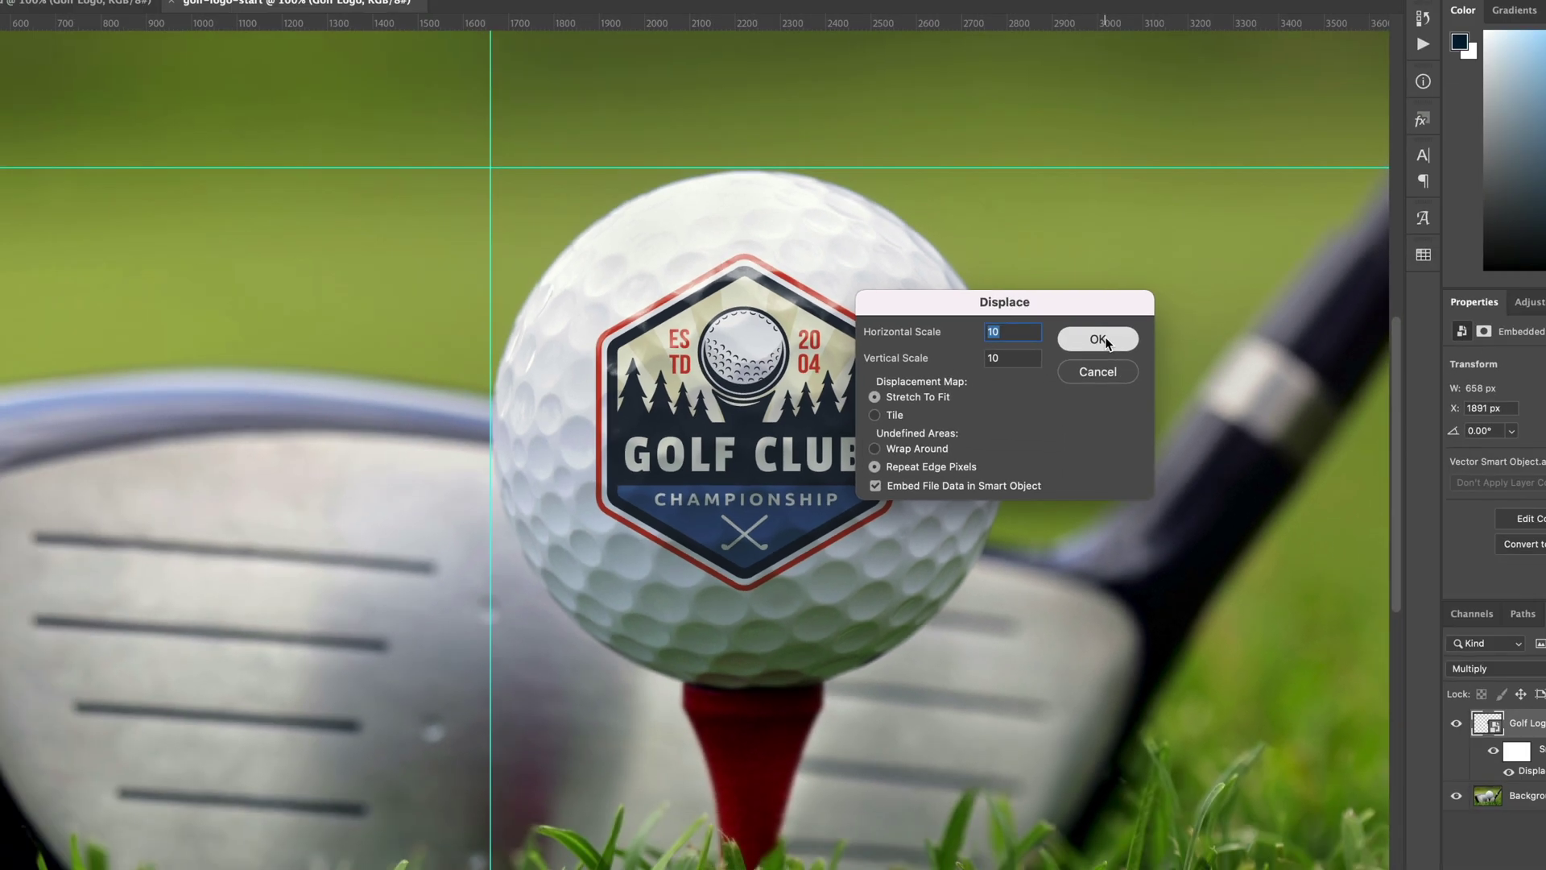
pyautogui.click(1216, 304)
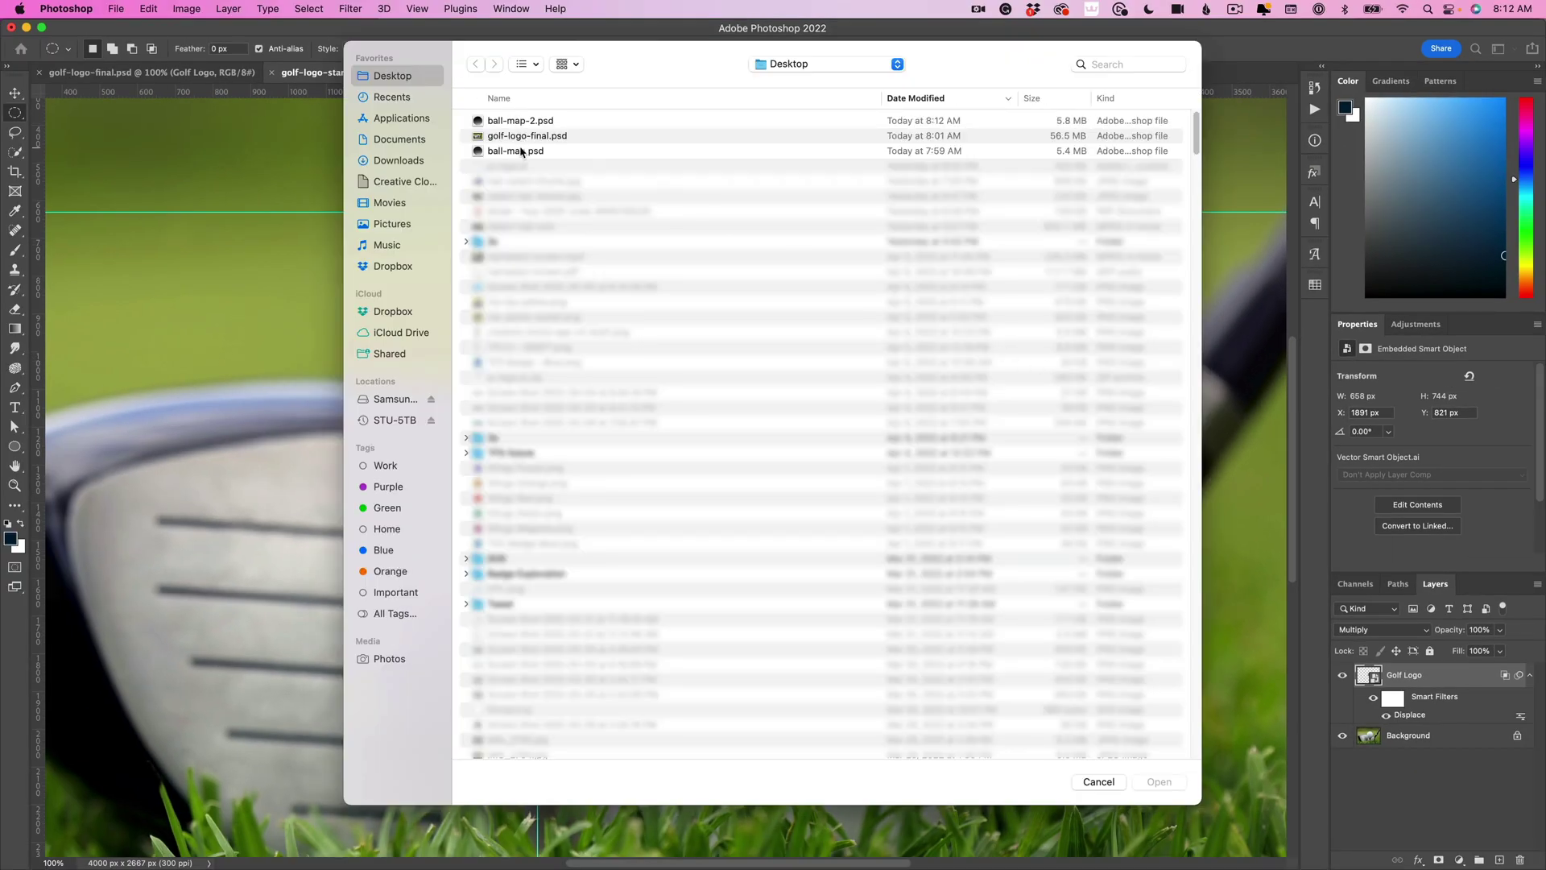
# Step: Use ball-map-2.psd as the displacement map, then toggle the Displace filter to compare up close
pyautogui.doubleClick(522, 152)
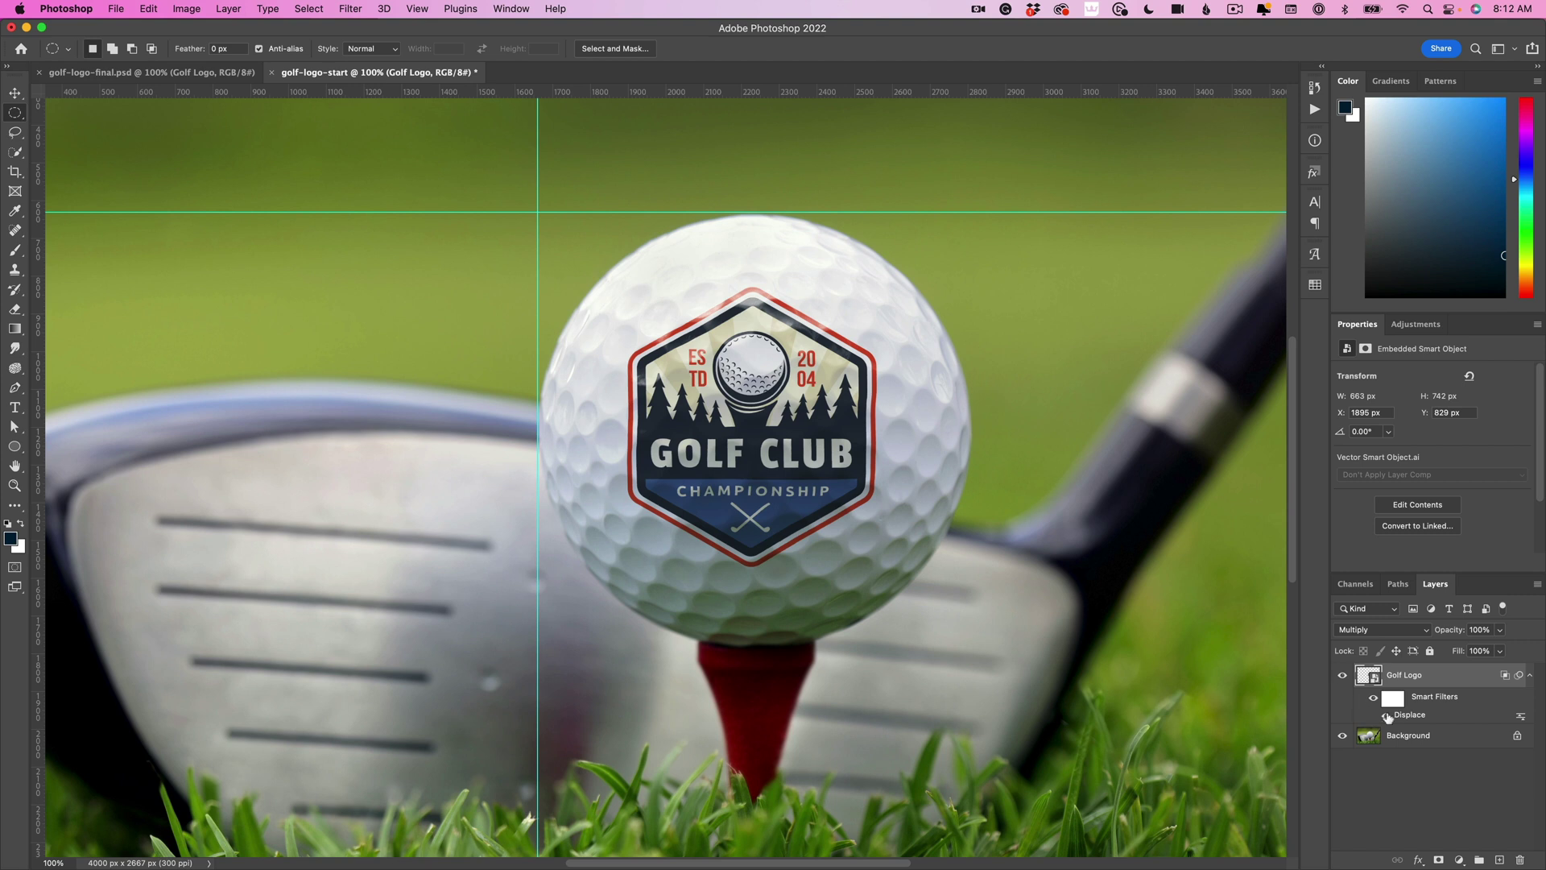
pyautogui.press('super+plus')
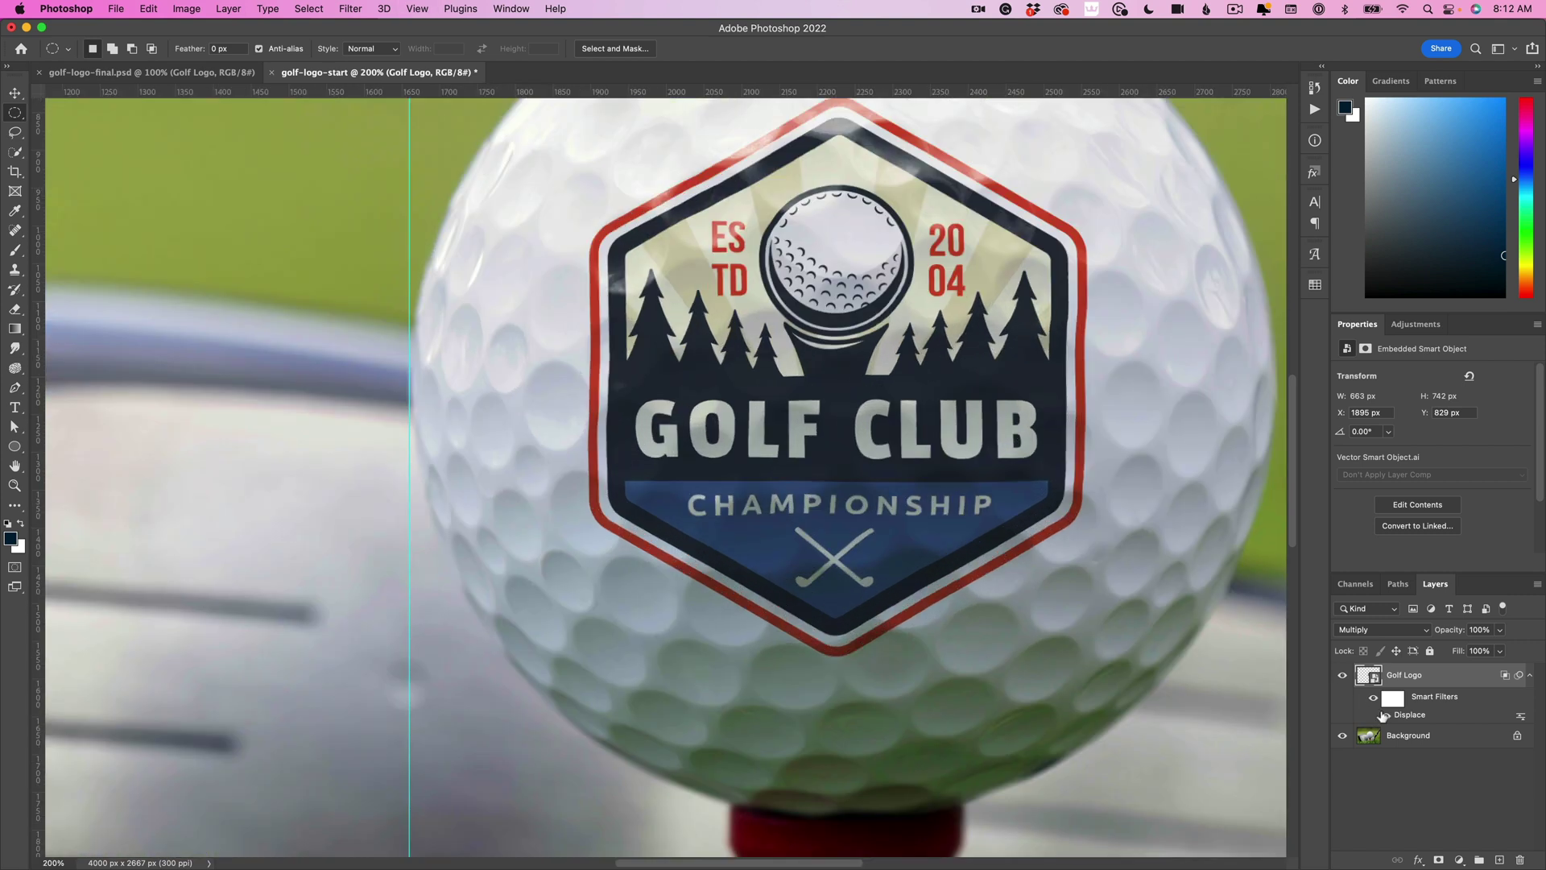
pyautogui.hscroll(2, 729, 299)
pyautogui.scroll(2, 729, 299)
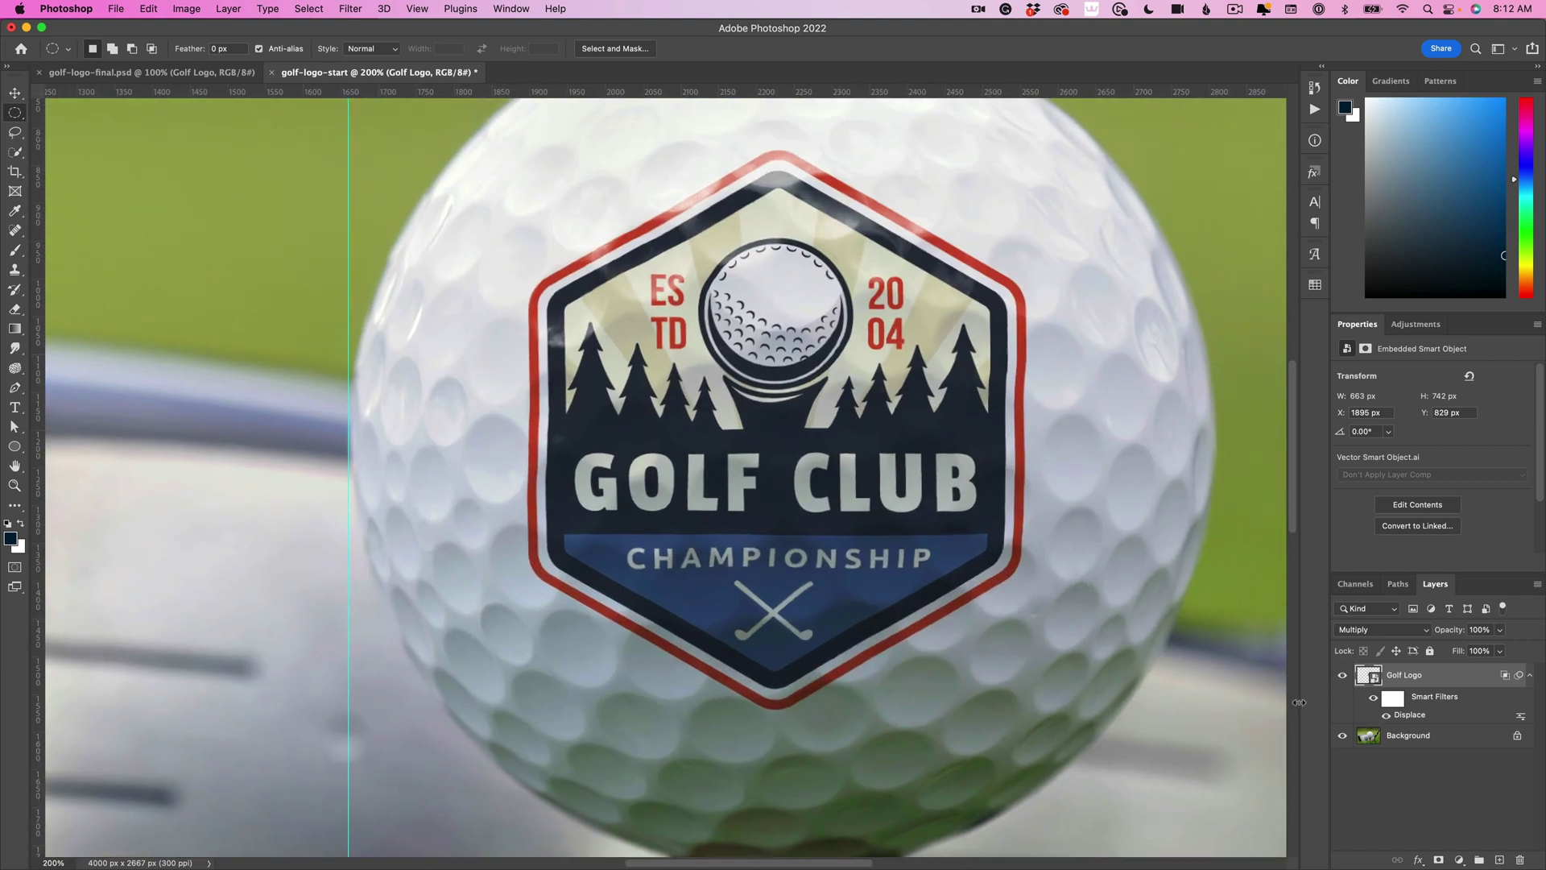
pyautogui.click(1388, 716)
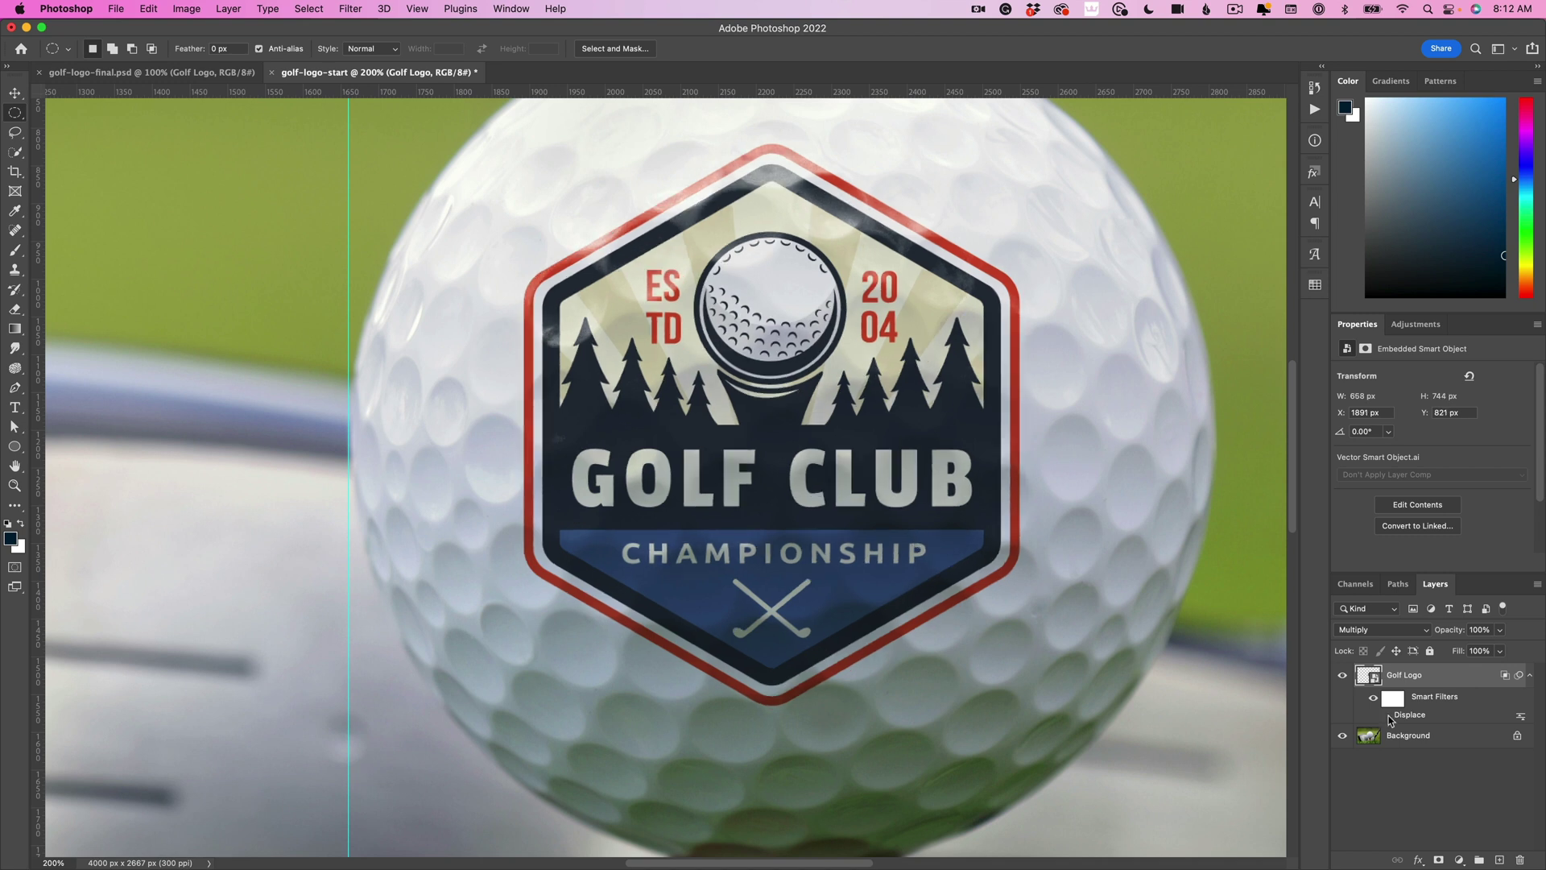
pyautogui.click(1387, 715)
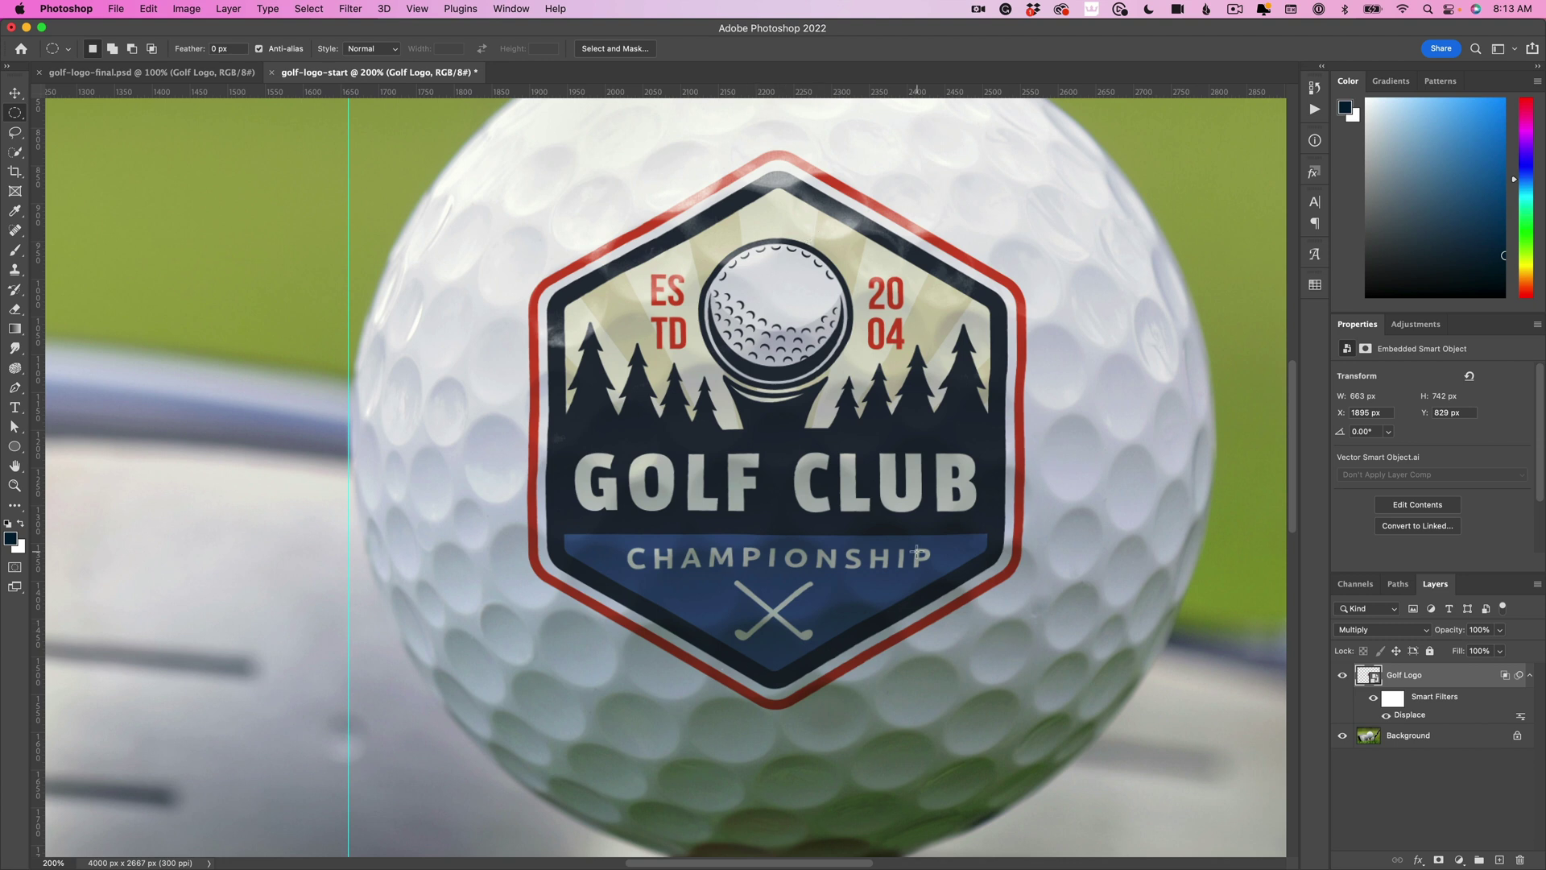
pyautogui.press('super+minus')
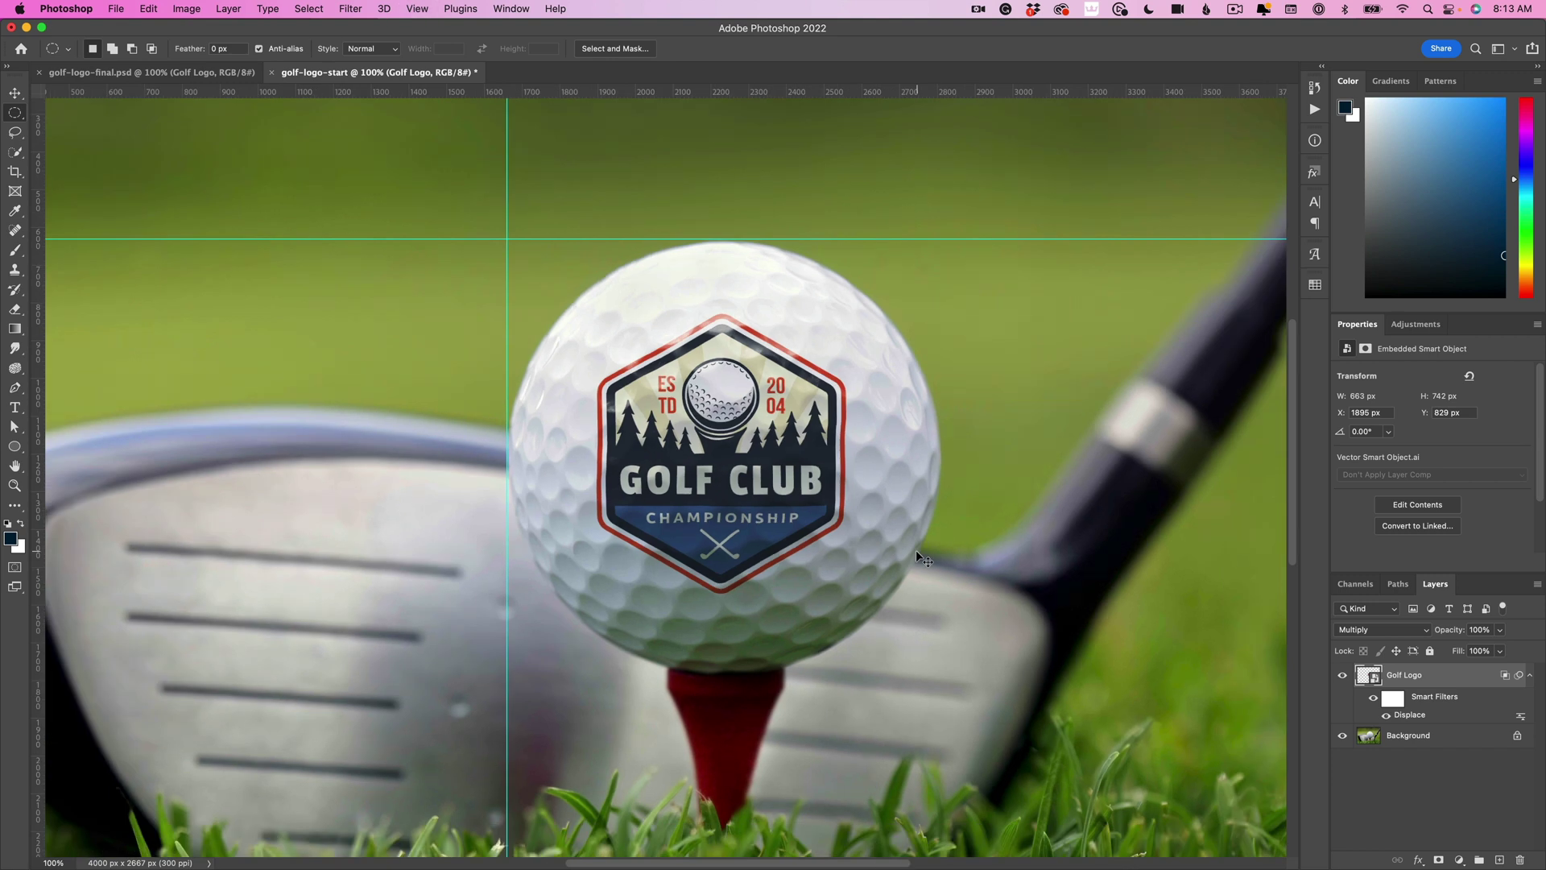
pyautogui.press('super+minus')
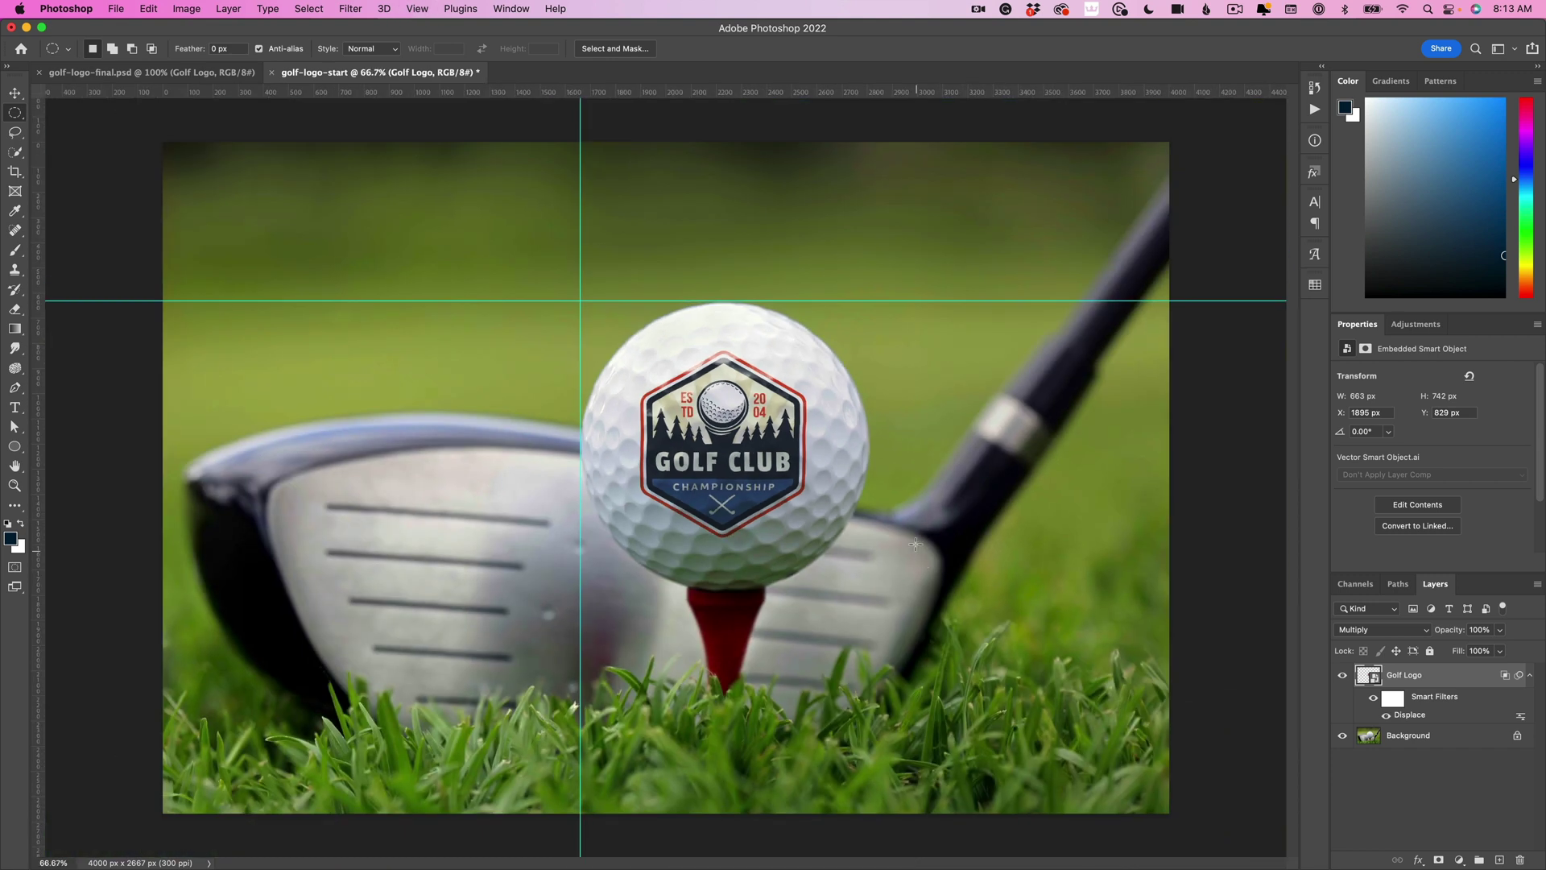